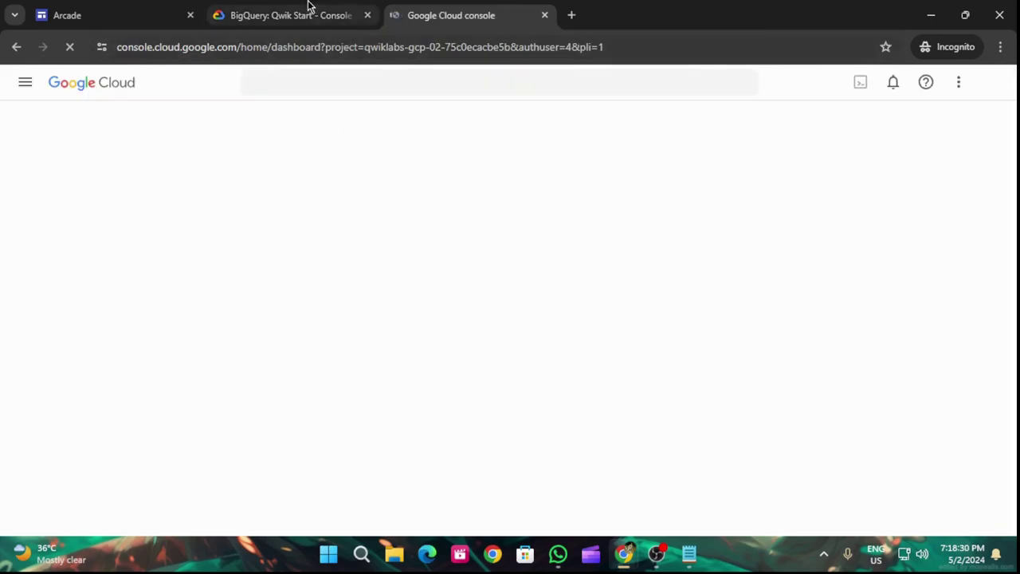
Step: Copy the gcloud auth list command from the setup section of the BigQuery: Qwik Start lab instructions
left_click(279, 15)
scroll(481, 336, "down", 15)
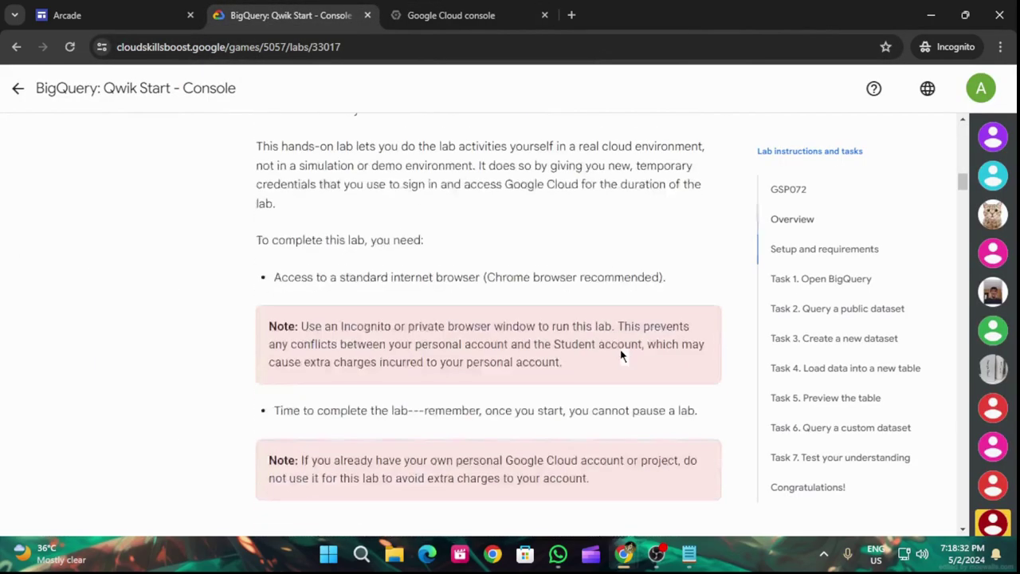
scroll(620, 348, "down", 10)
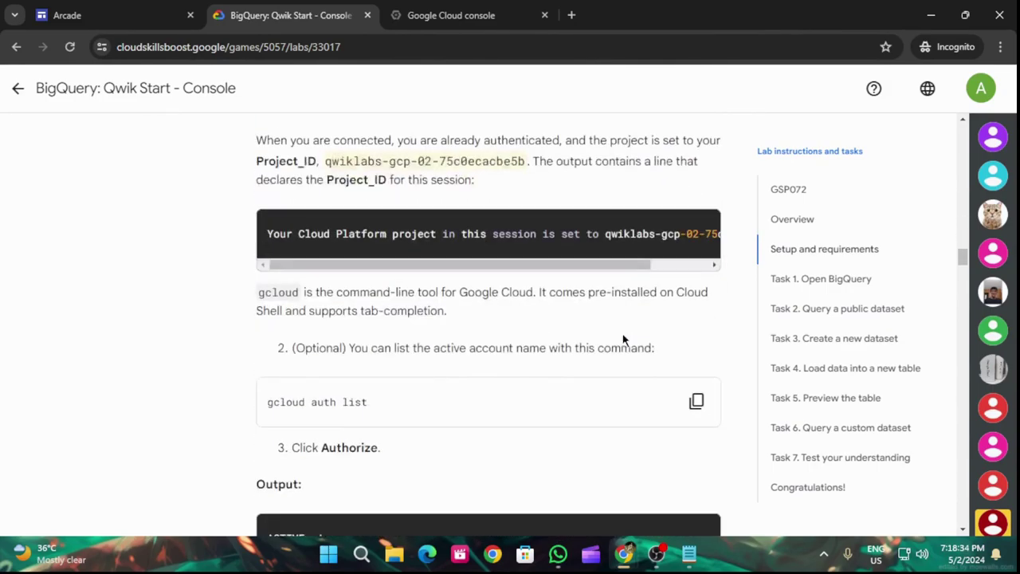
left_click(696, 401)
Step: Accept the Google Cloud Terms of Service for the student account in the Cloud console
key("ctrl+Tab")
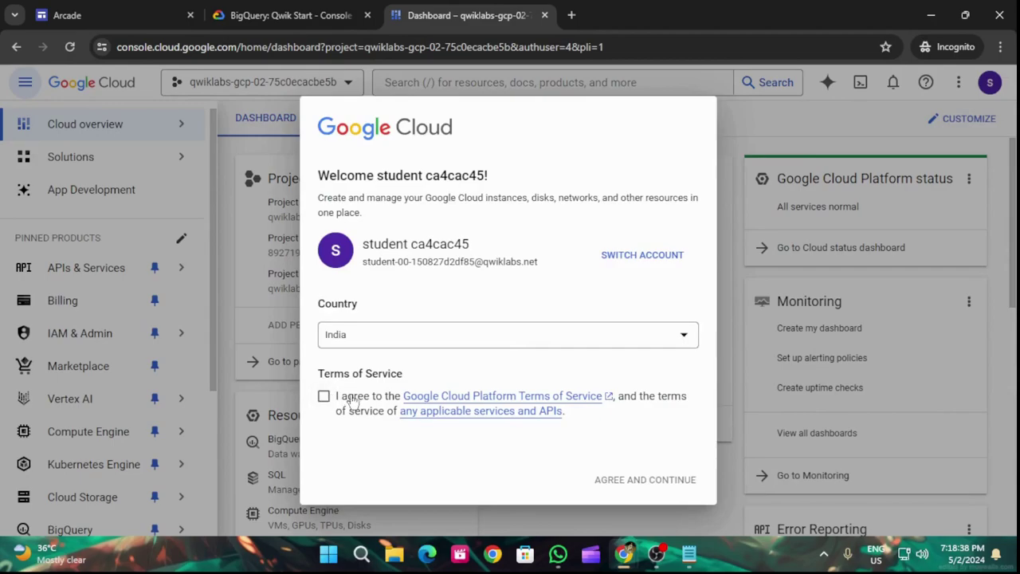
left_click(323, 396)
left_click(653, 480)
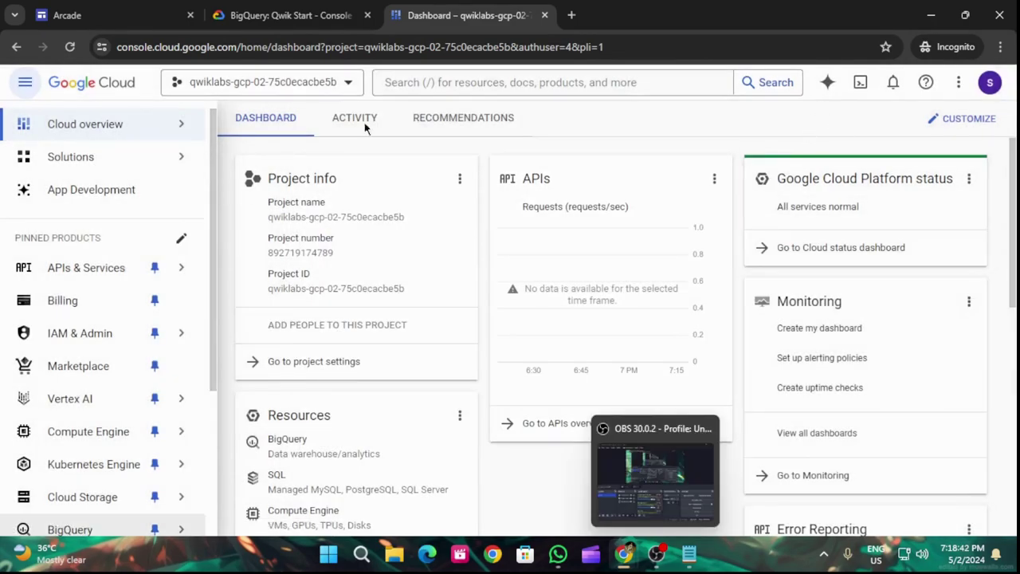
Step: Activate Cloud Shell, enlarge its terminal area and dismiss the session details tip
left_click(859, 82)
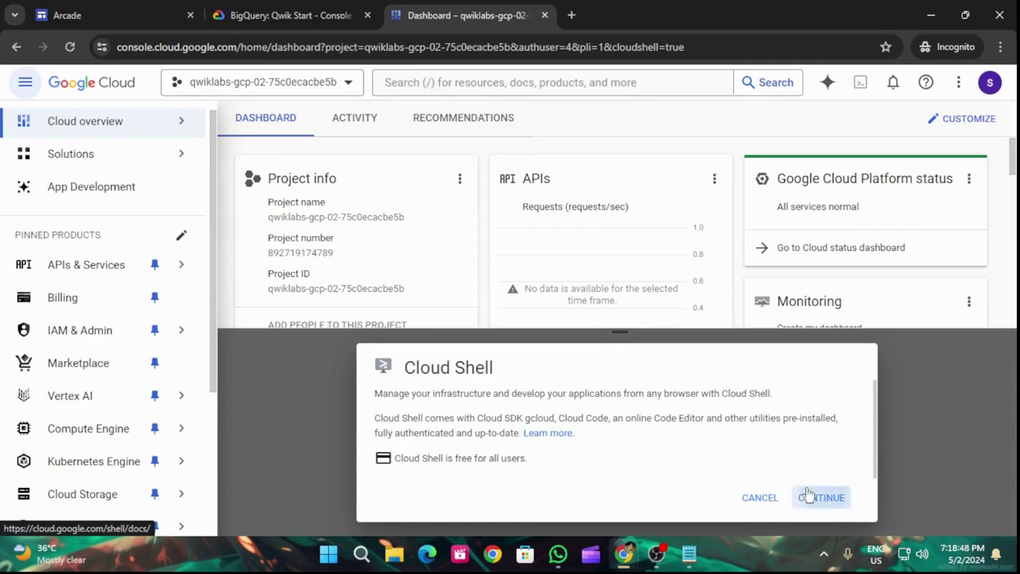
left_click(815, 495)
left_click_drag(620, 332, 629, 178)
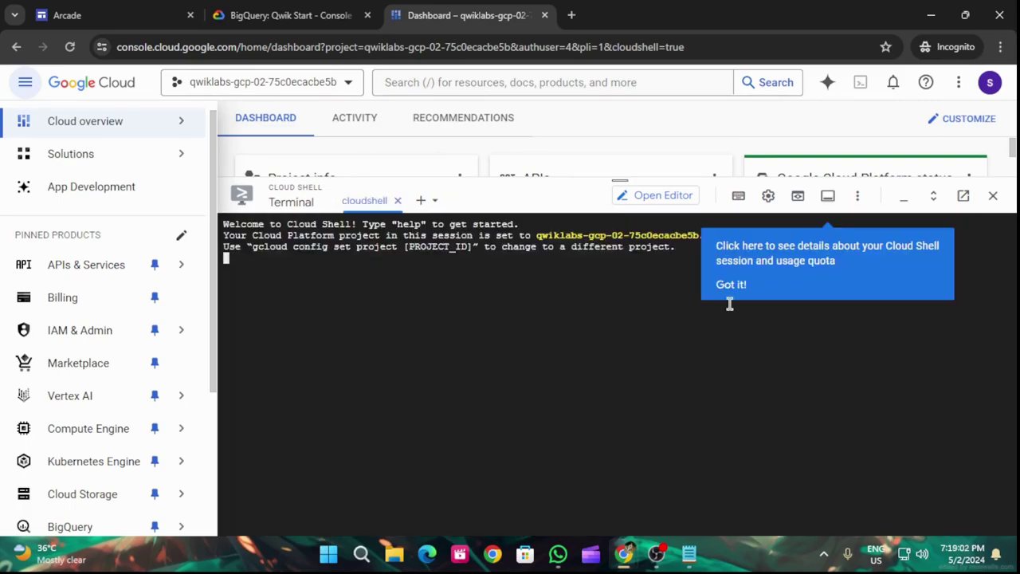
left_click(732, 288)
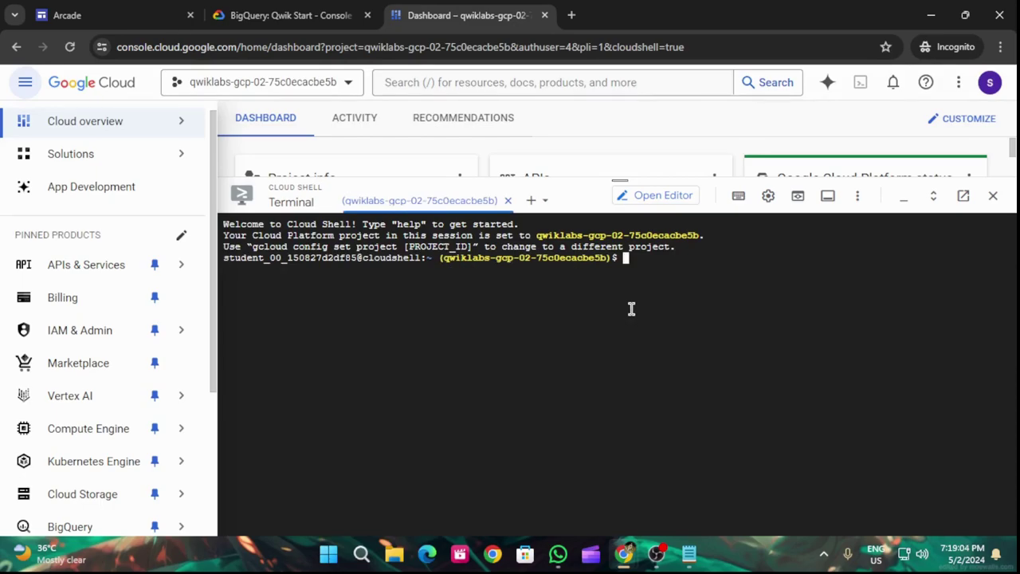
Step: Run gcloud auth list in Cloud Shell and authorize it to use the account credentials
key("ctrl+v")
key("Return")
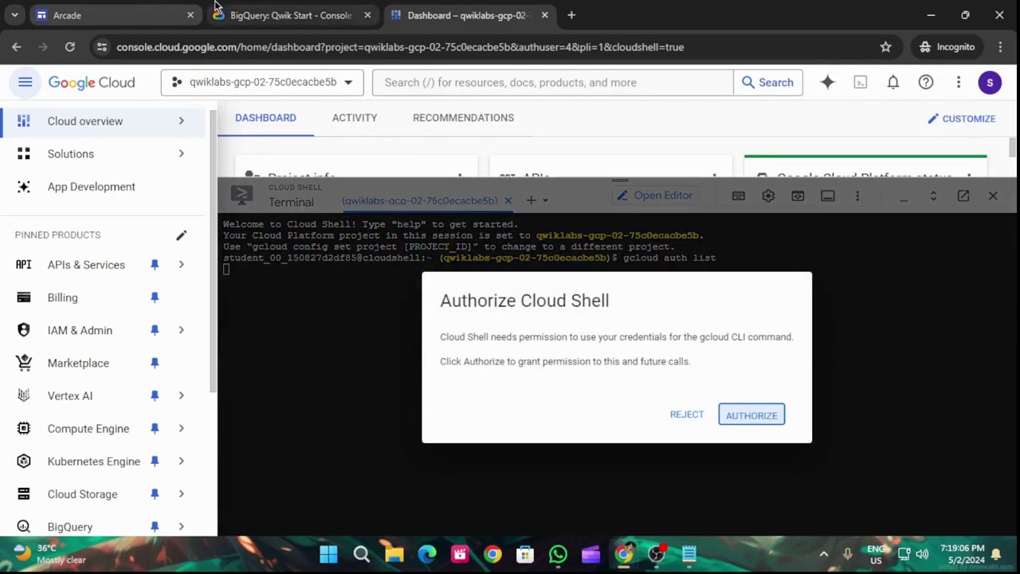
left_click(755, 416)
Step: Copy the gcloud config list project command from the lab instructions and run it in Cloud Shell
left_click(334, 14)
scroll(606, 328, "down", 5)
left_click(695, 335)
left_click(504, 7)
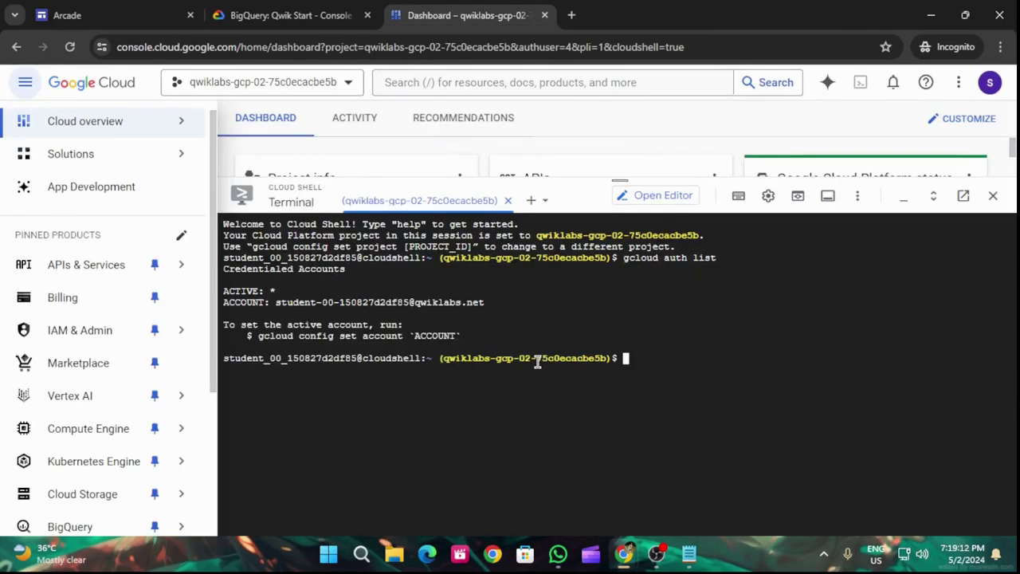
key("ctrl+v")
key("Return")
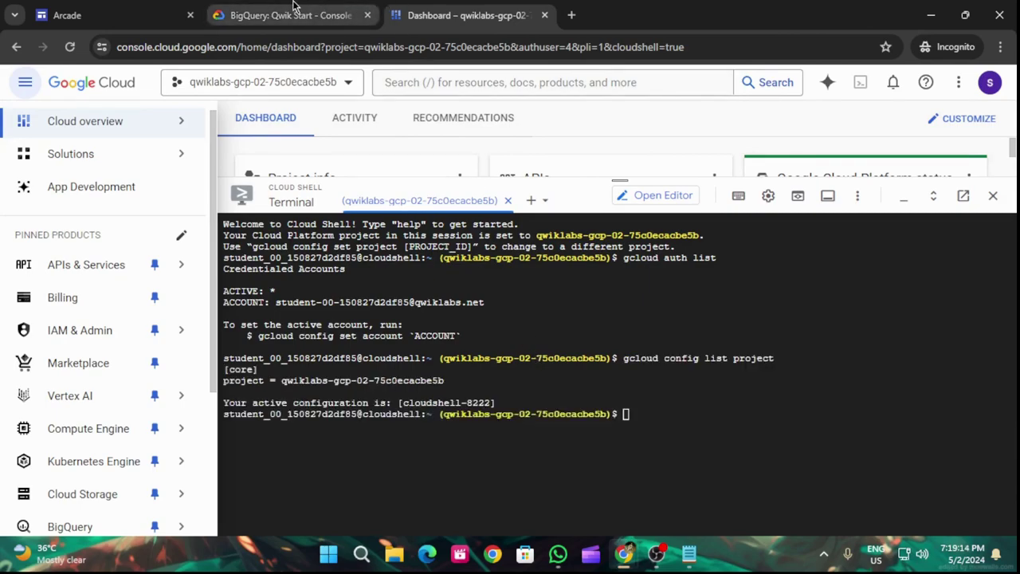
Step: Open BigQuery in the Cloud console as Task 1 instructs, dismiss the welcome message and shrink the Cloud Shell terminal
left_click(355, 12)
scroll(357, 362, "down", 4)
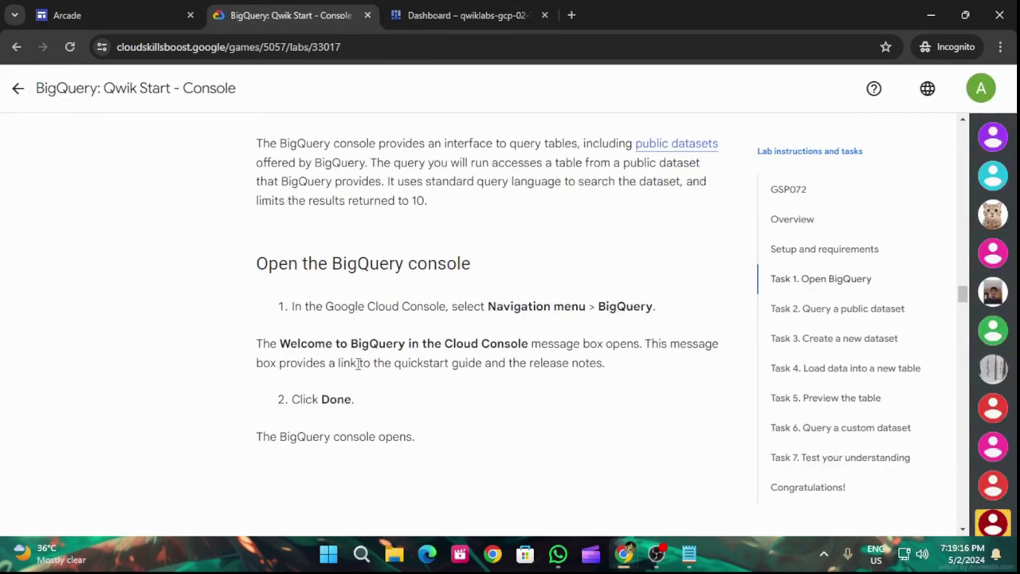
scroll(358, 363, "down", 1)
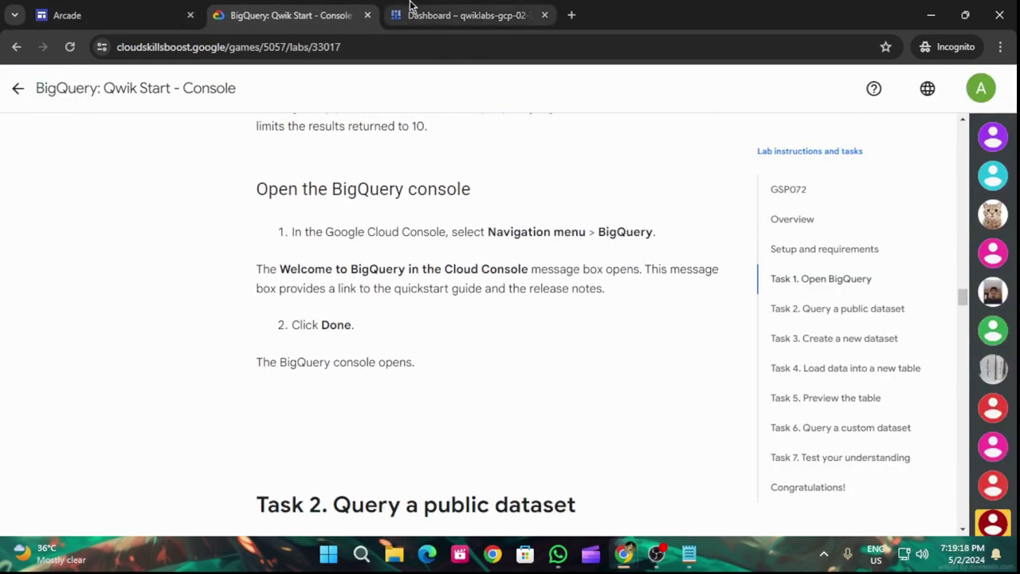
left_click(448, 14)
scroll(91, 478, "down", 2)
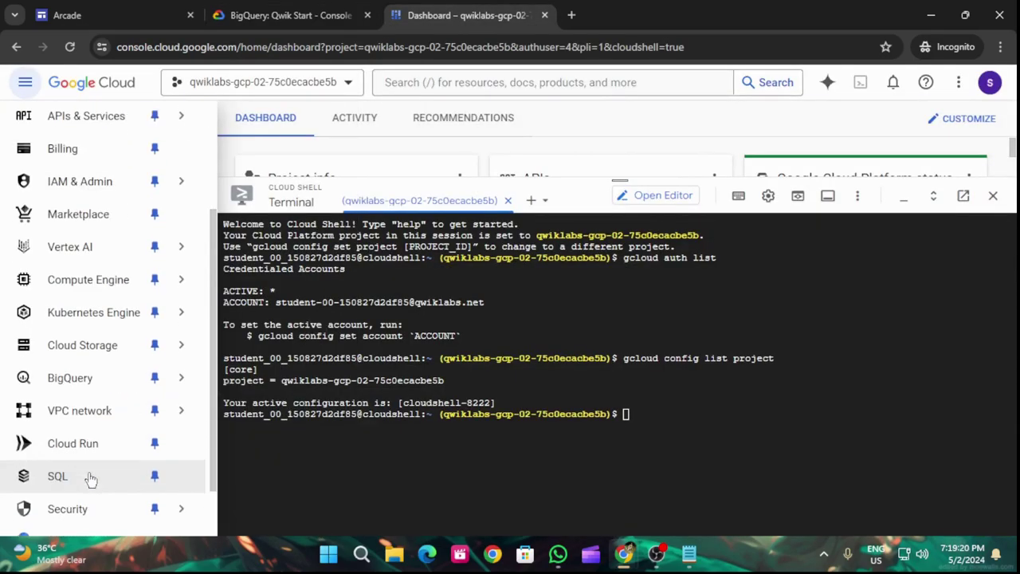
left_click(78, 378)
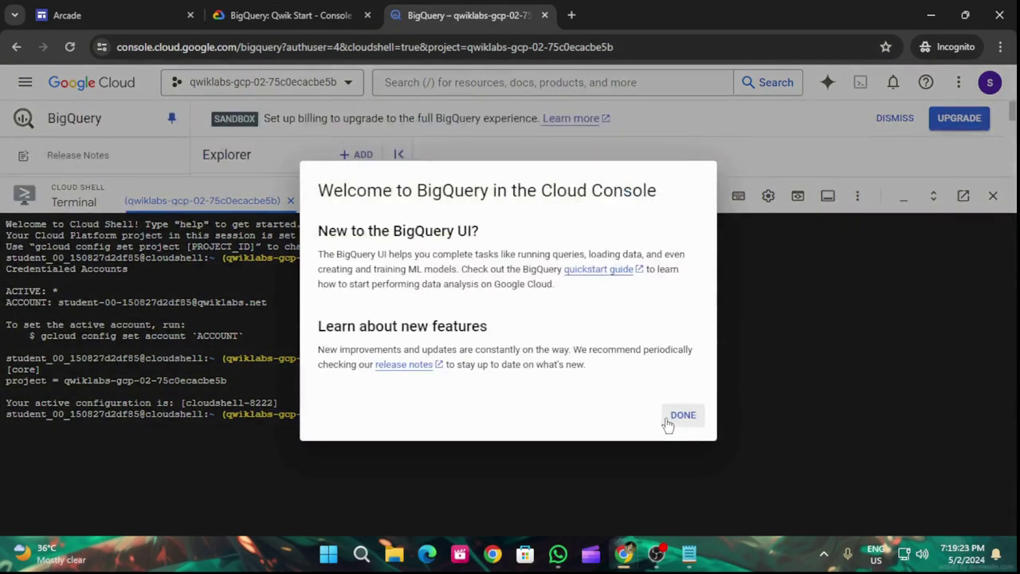
left_click(677, 419)
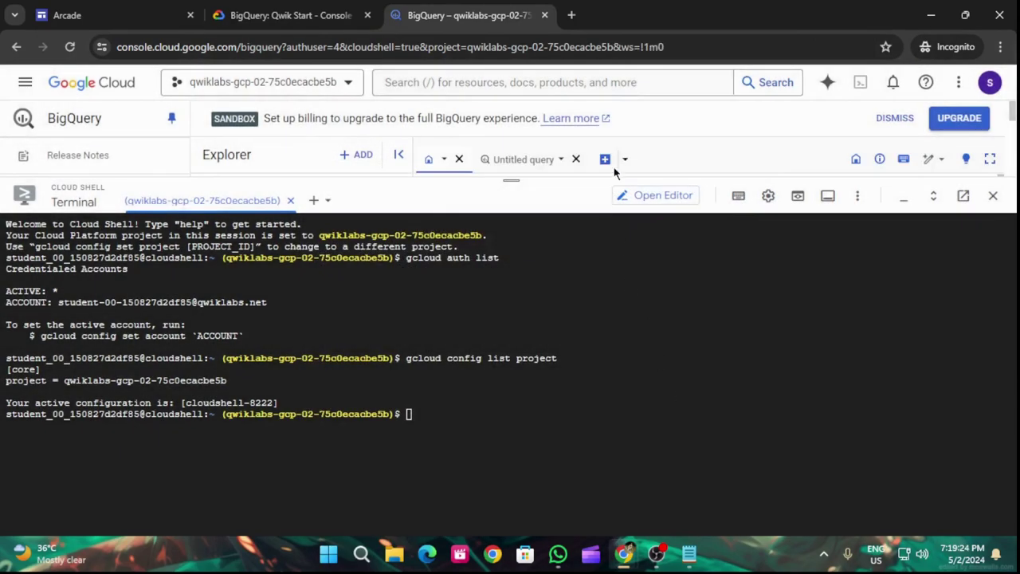
left_click_drag(511, 177, 510, 510)
Step: Copy the Task 2 query on bigquery-public-data.samples.natality from the lab instructions and run it in a new BigQuery query
left_click(271, 8)
scroll(513, 344, "down", 4)
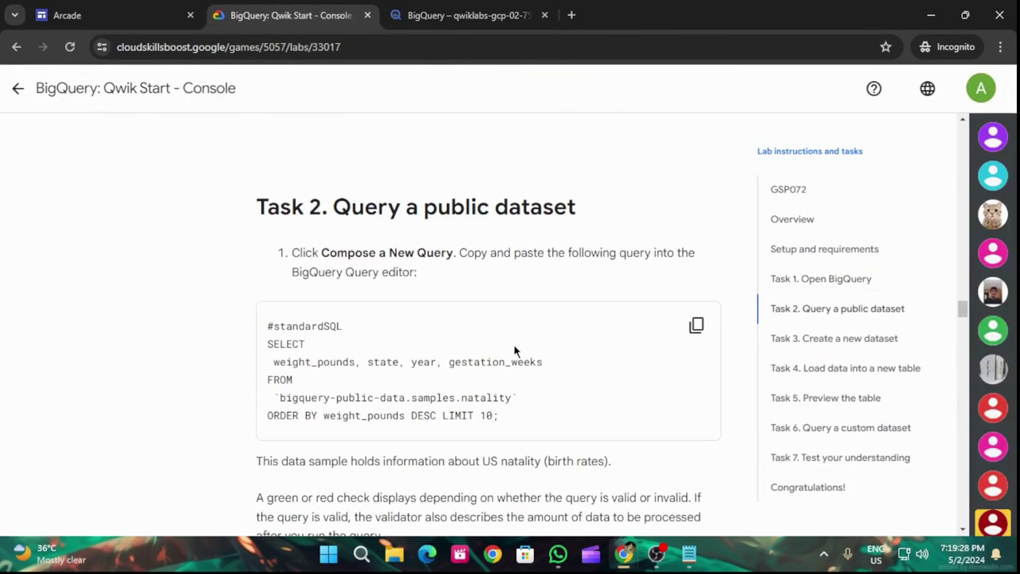
left_click(695, 325)
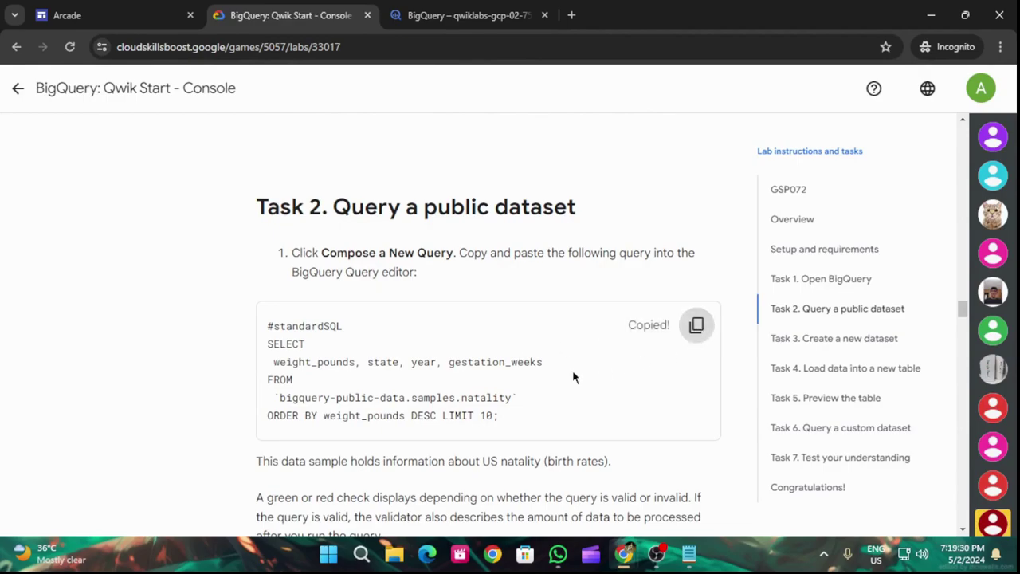
scroll(444, 111, "up", 2)
left_click(466, 15)
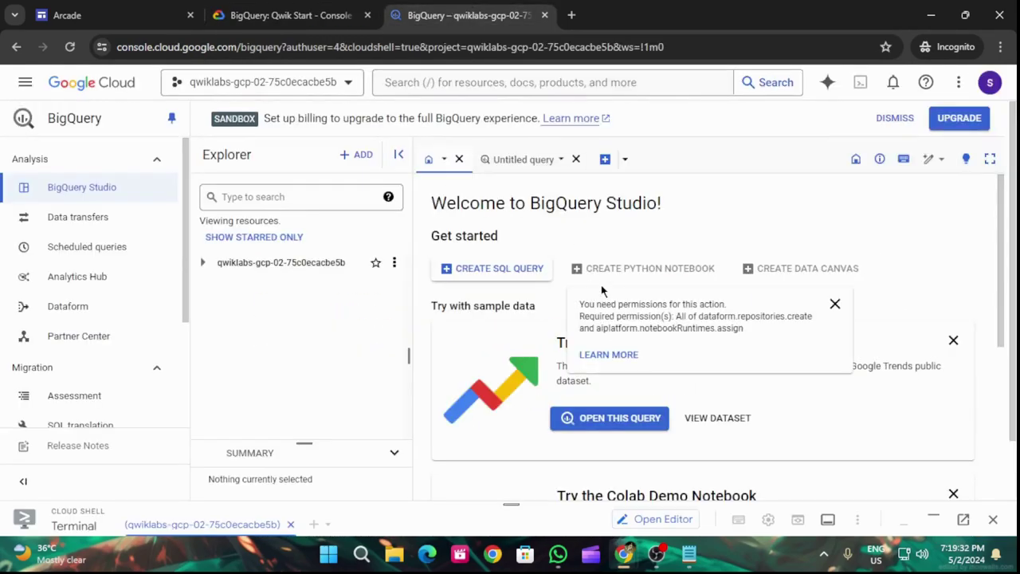
left_click(604, 160)
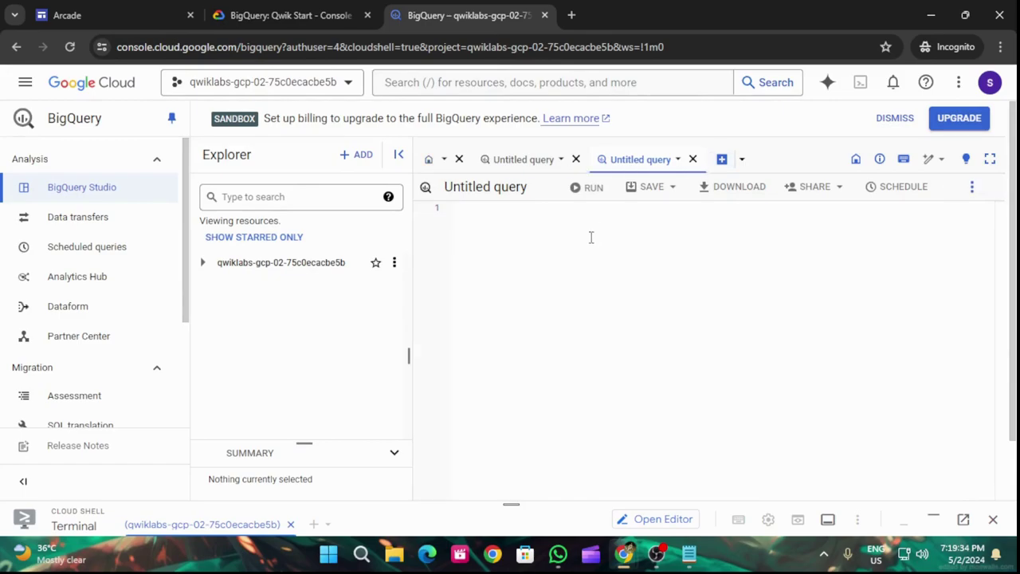
key("ctrl+v")
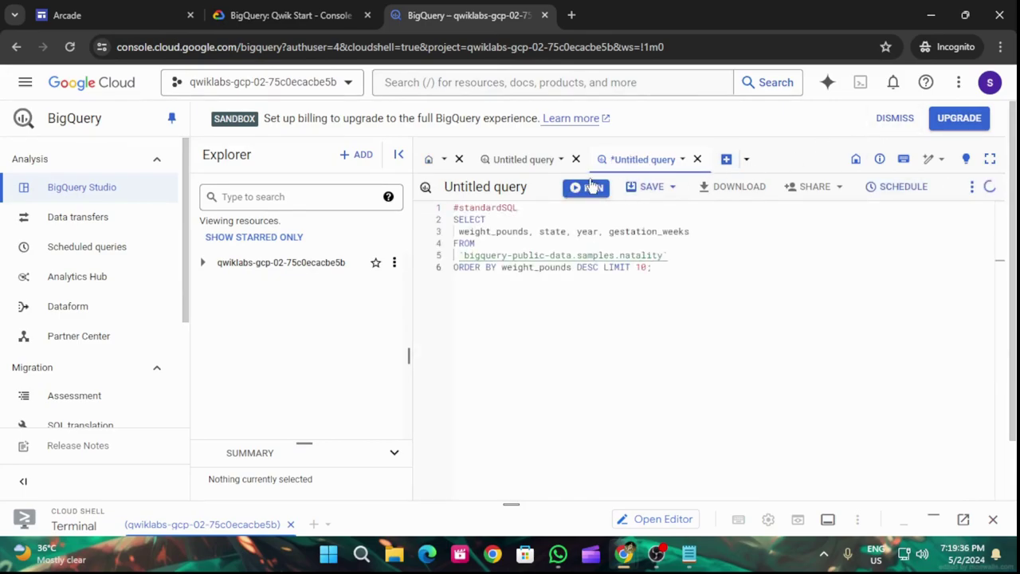
left_click(582, 187)
Step: Check the lab progress for the Task 2 item "Query a public dataset"
key("ctrl+shift+Tab")
scroll(381, 335, "down", 6)
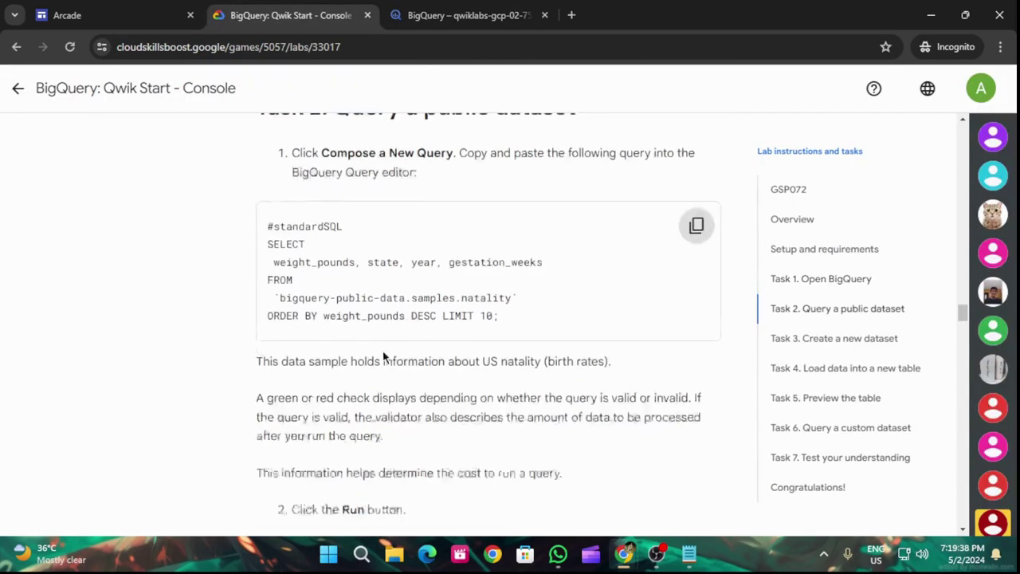
scroll(386, 363, "down", 6)
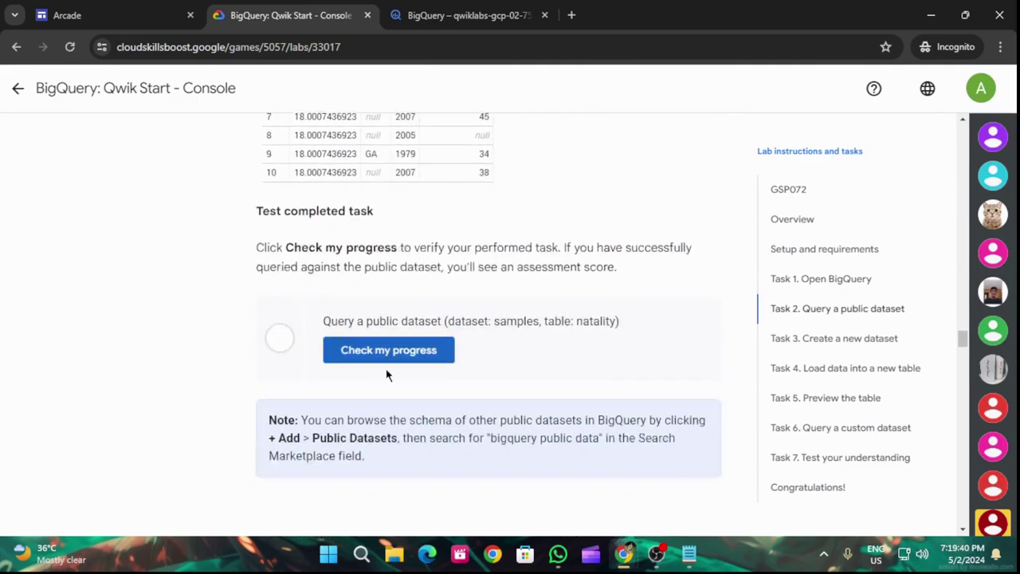
left_click(379, 314)
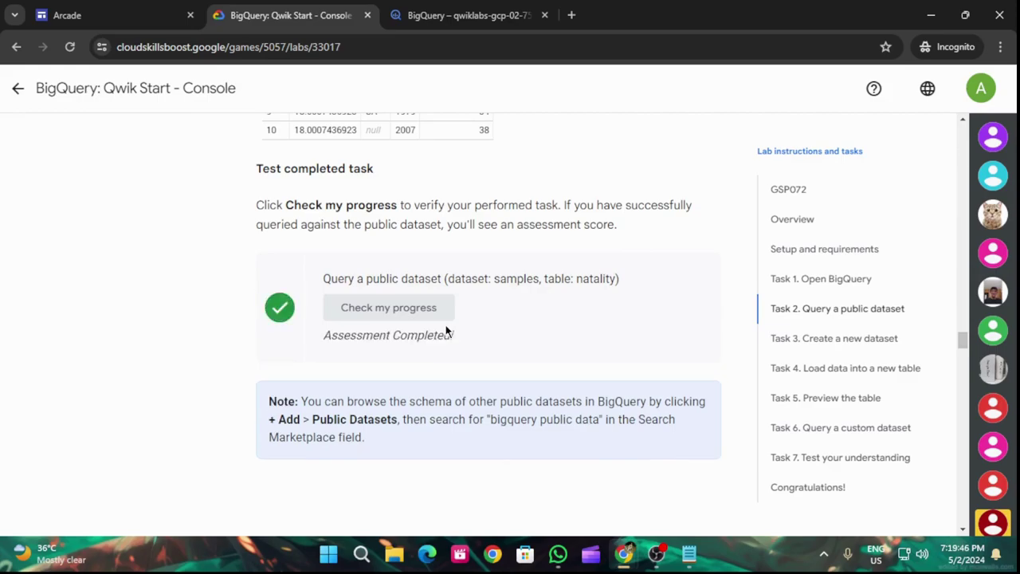
Step: Copy the dataset ID babynames from the Task 3 lab instructions
scroll(444, 329, "down", 3)
scroll(444, 329, "down", 3)
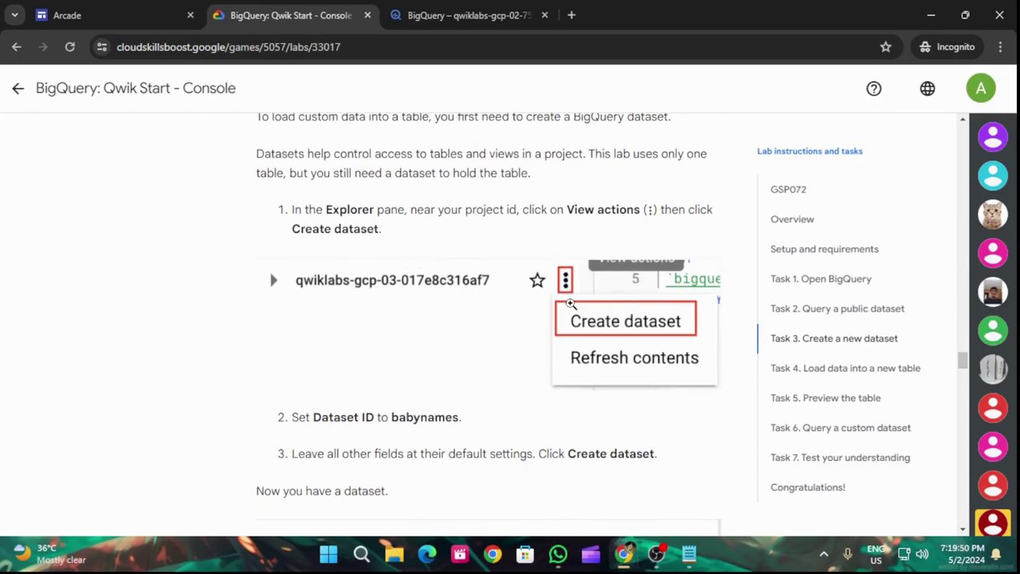
left_click_drag(392, 417, 456, 409)
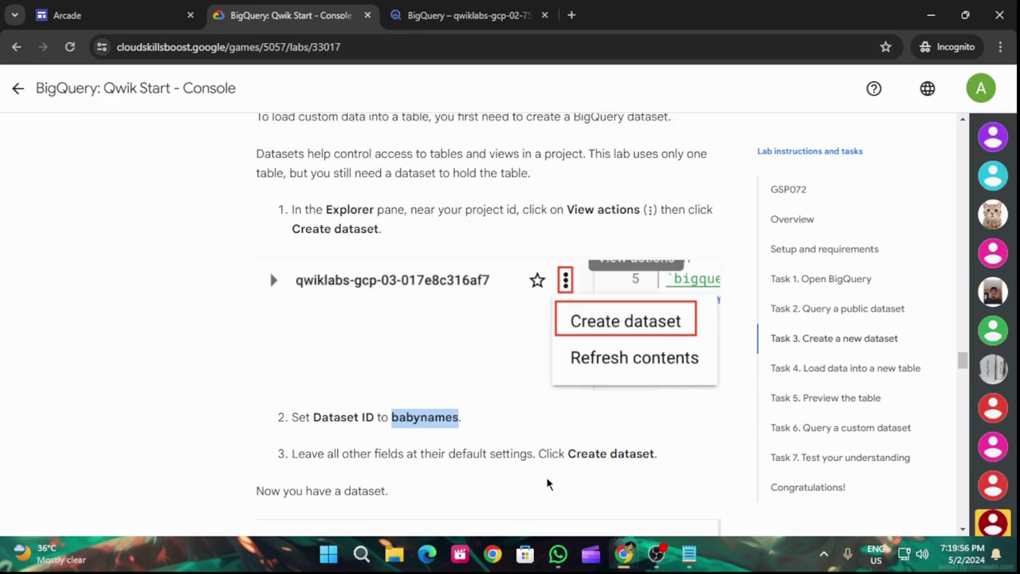
scroll(560, 460, "down", 3)
Step: Create a dataset with the ID babynames in the lab project, leaving all other settings at their defaults
left_click(454, 15)
left_click(393, 262)
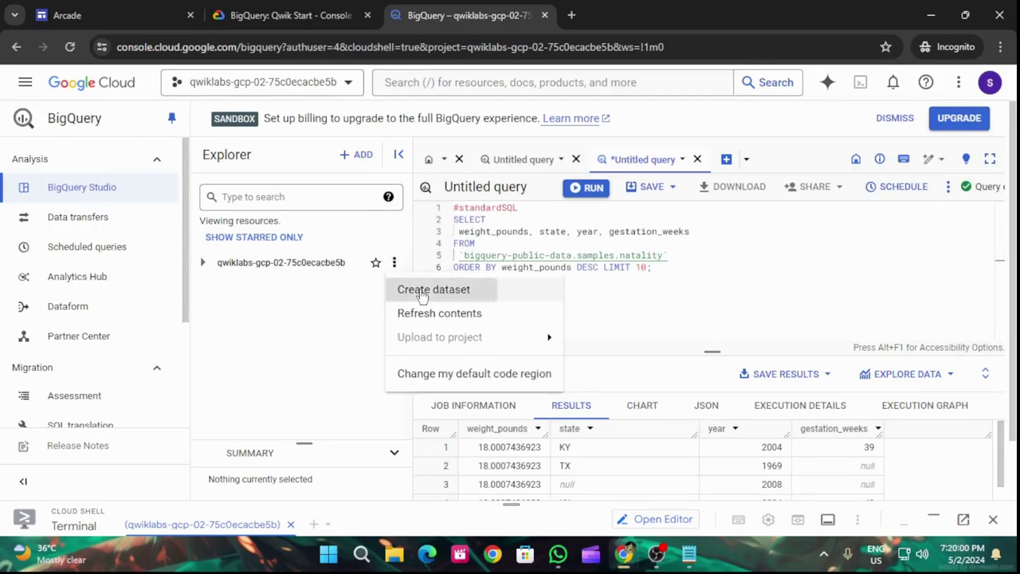
left_click(423, 291)
left_click(678, 177)
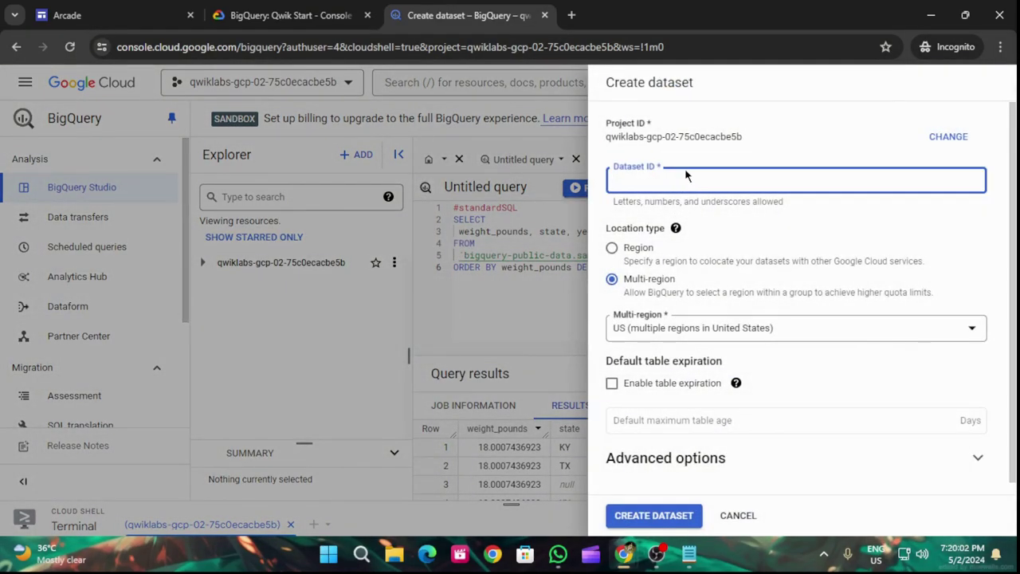
key("ctrl+v")
left_click(291, 15)
scroll(390, 359, "down", 4)
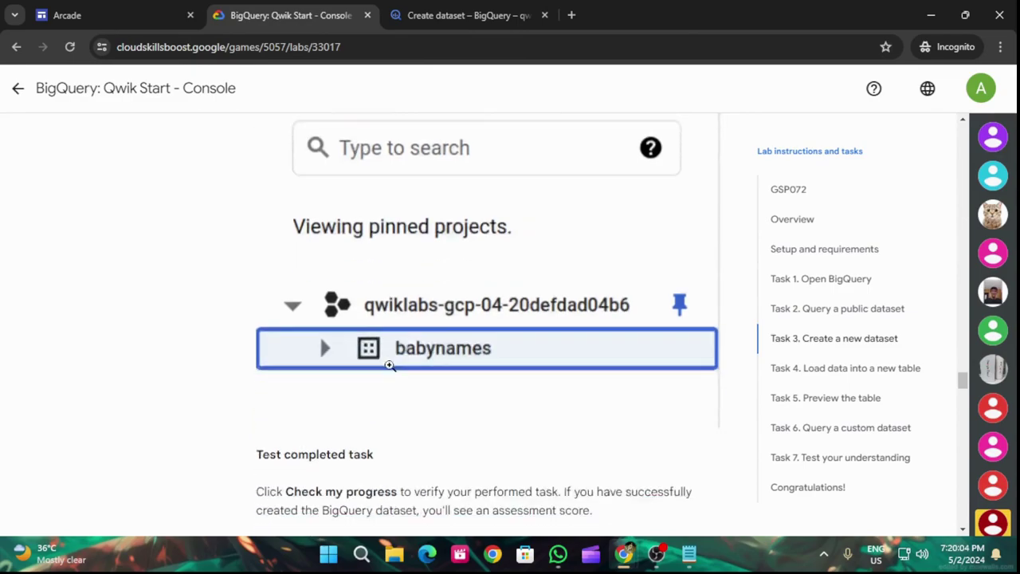
scroll(399, 369, "down", 3)
left_click(466, 15)
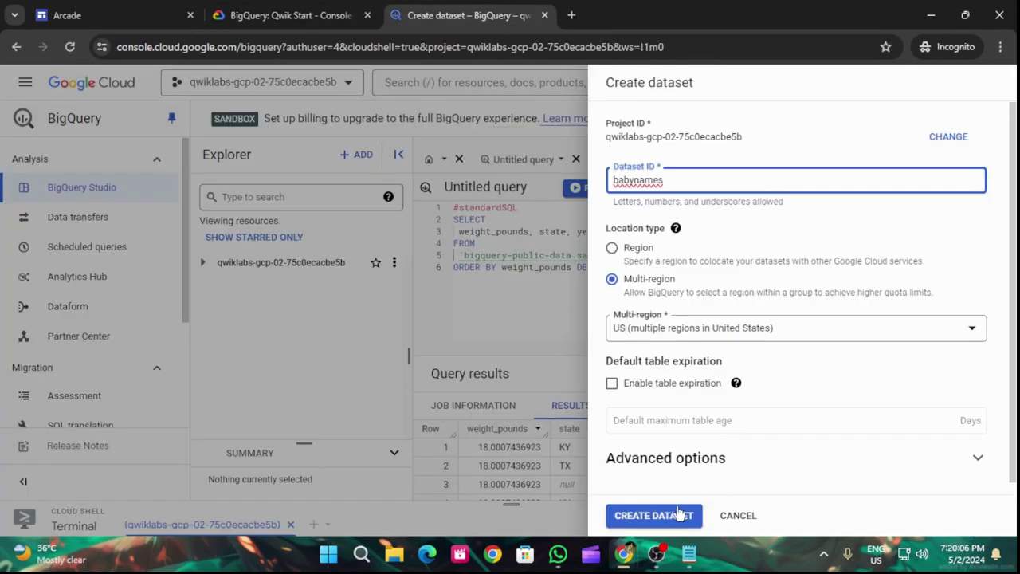
left_click(674, 514)
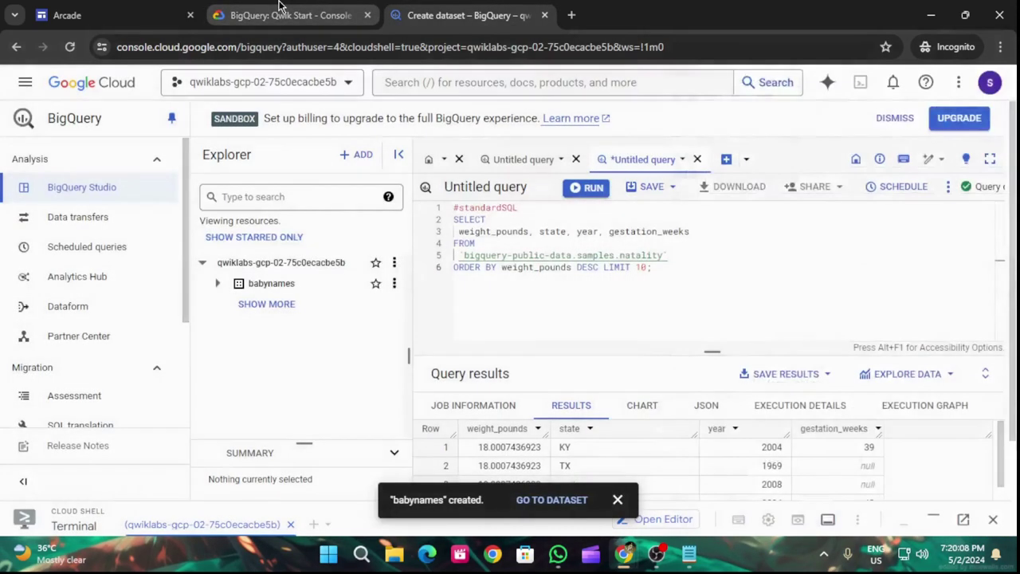
Step: Check the lab progress for the Task 3 item "Create a new dataset"
left_click(279, 12)
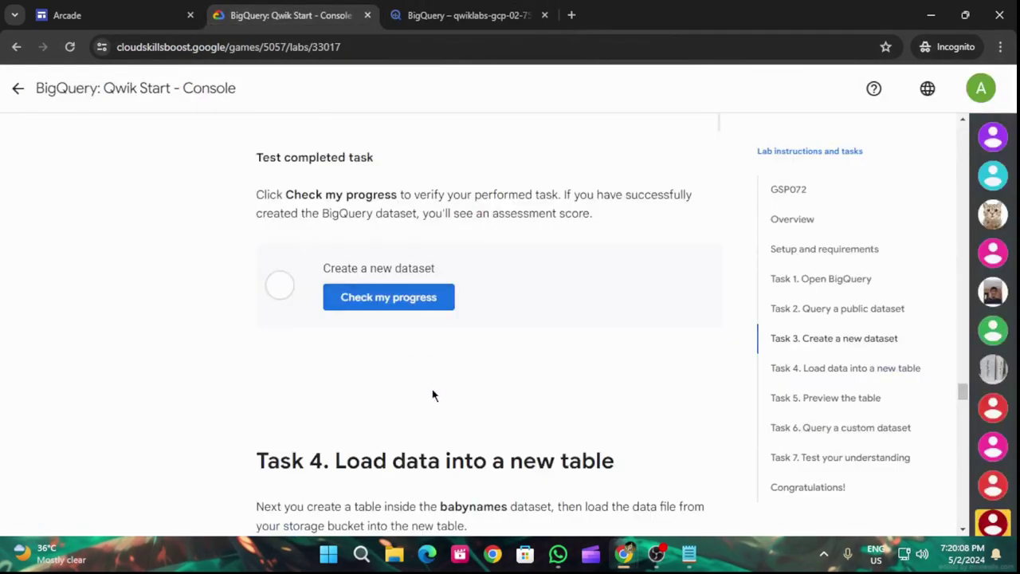
left_click(415, 301)
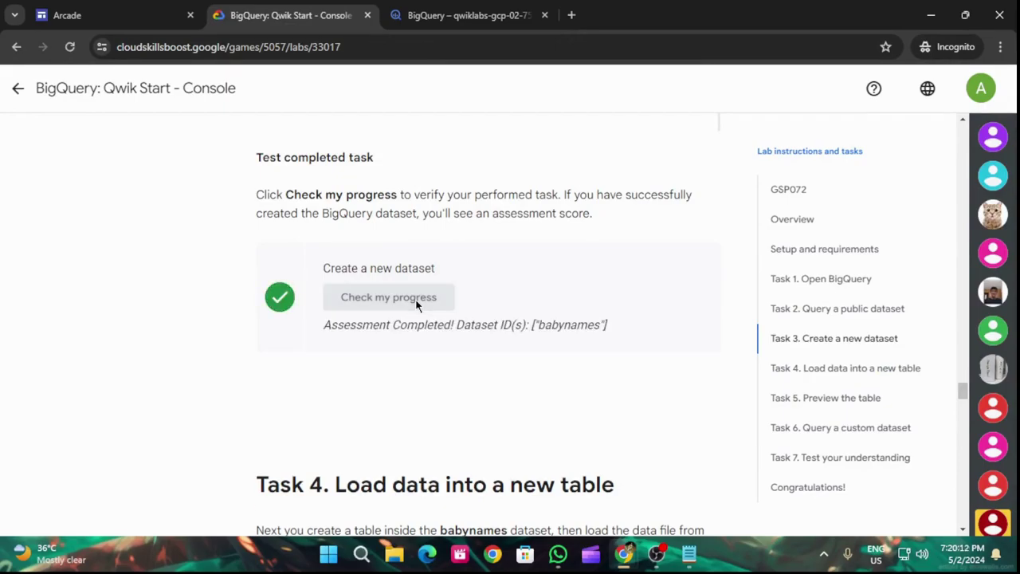
Step: Review the Task 4 table settings in the lab instructions and start creating a table in the babynames dataset
scroll(415, 303, "down", 5)
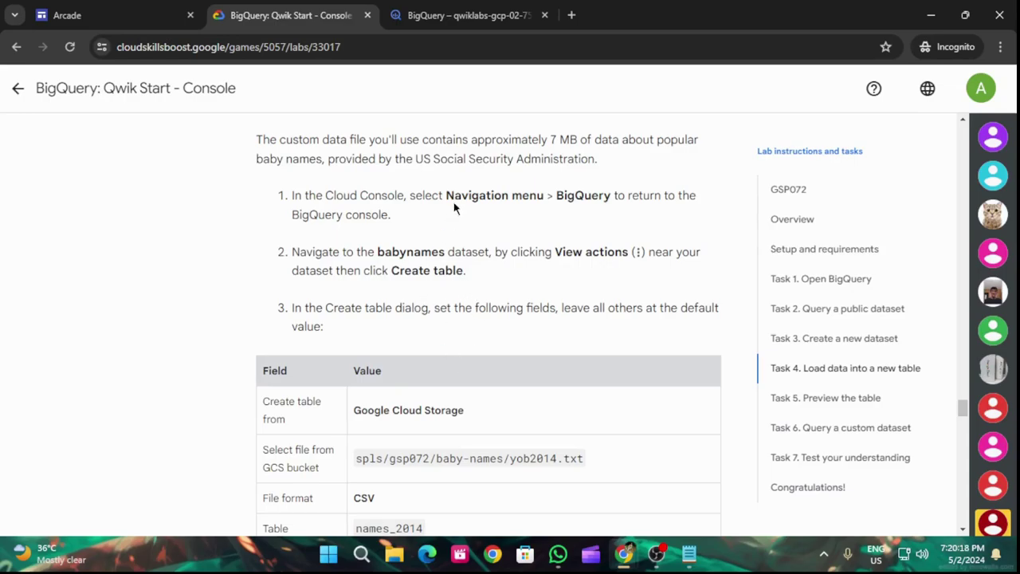
scroll(592, 279, "down", 2)
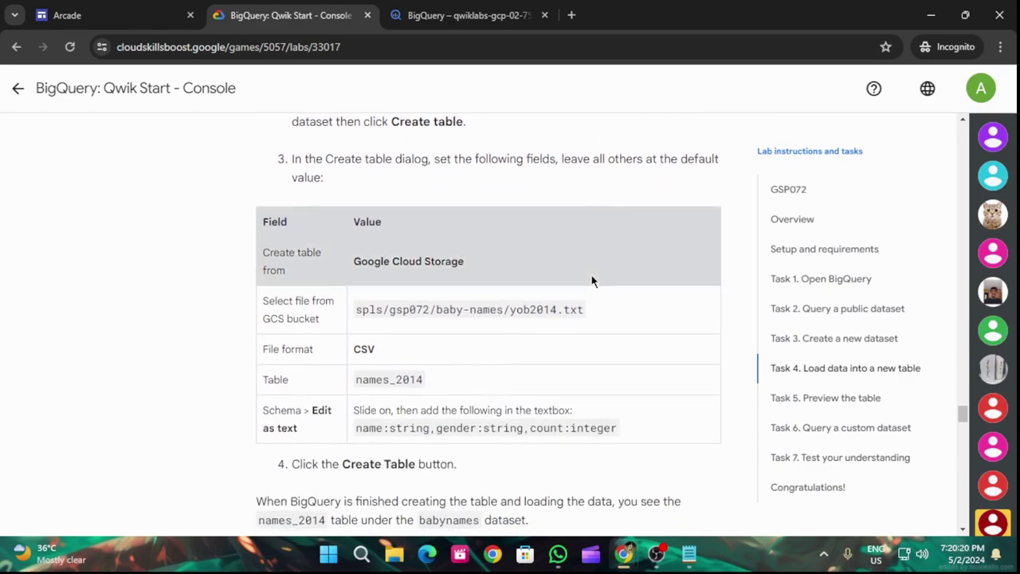
scroll(462, 263, "up", 1)
left_click(458, 8)
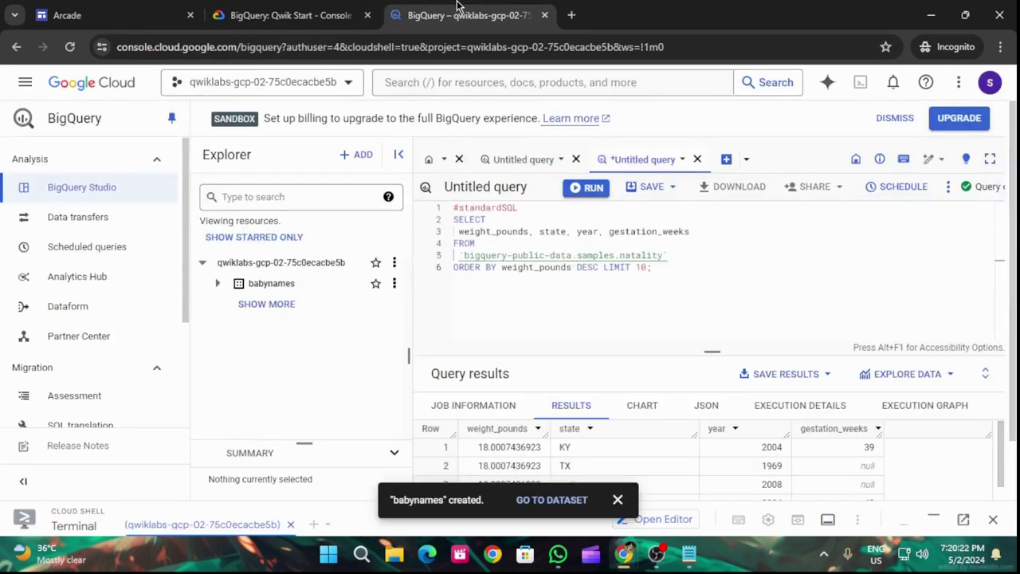
left_click(393, 283)
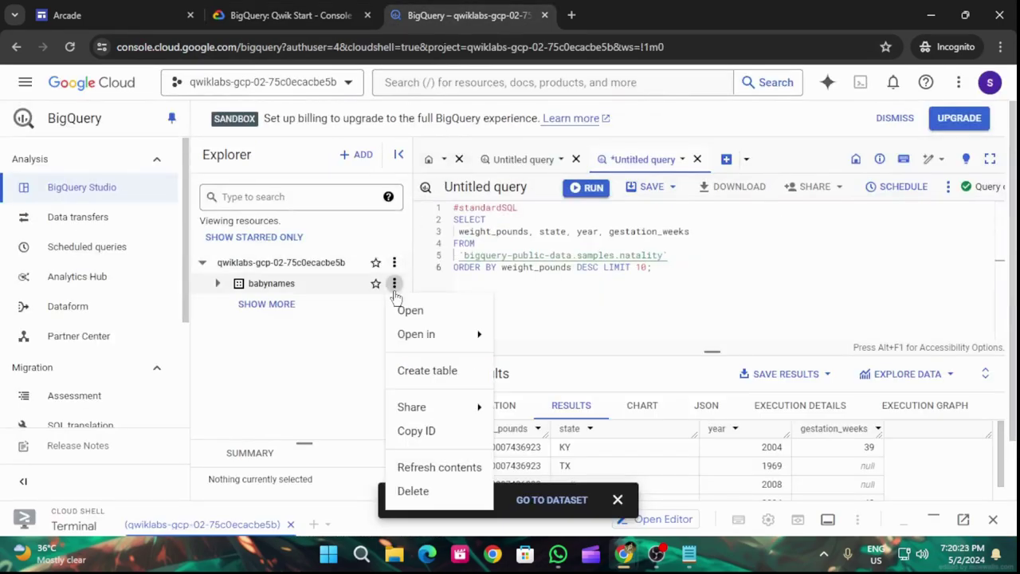
left_click(427, 371)
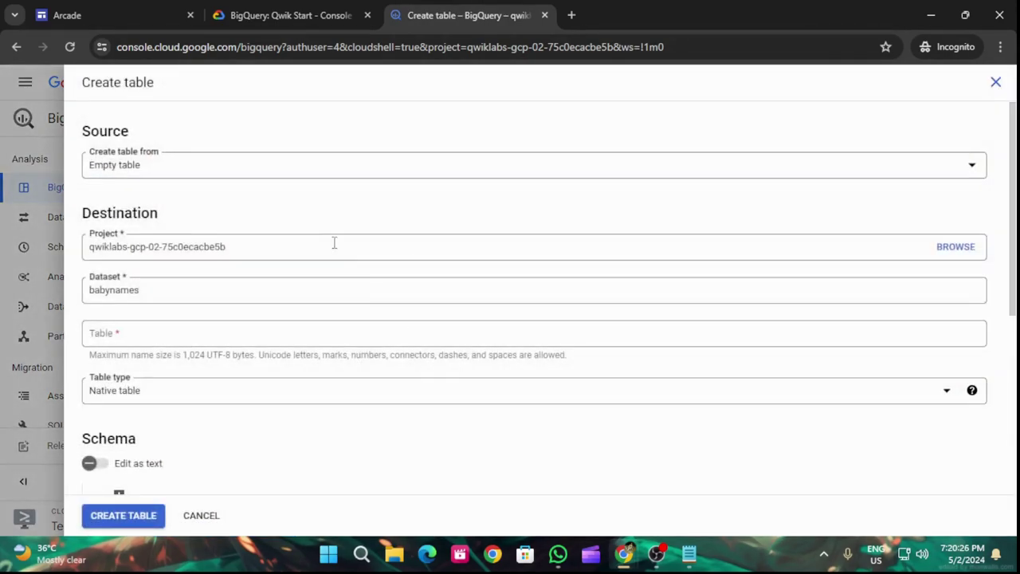
Step: Set the new table's source to Google Cloud Storage, using the file spls/gsp072/baby-names/yob2014.txt from the lab instructions
left_click(284, 10)
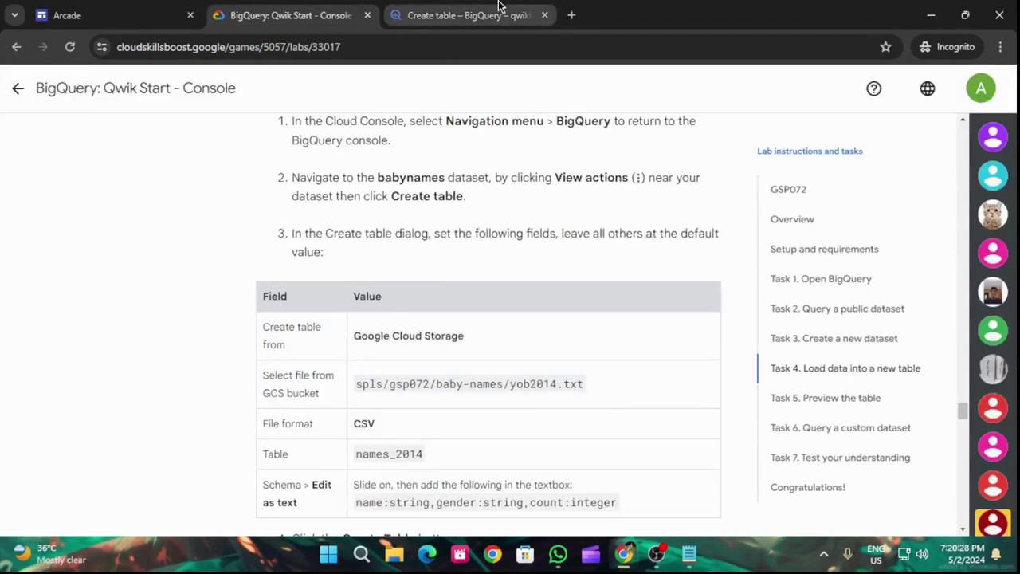
left_click(462, 15)
left_click(174, 173)
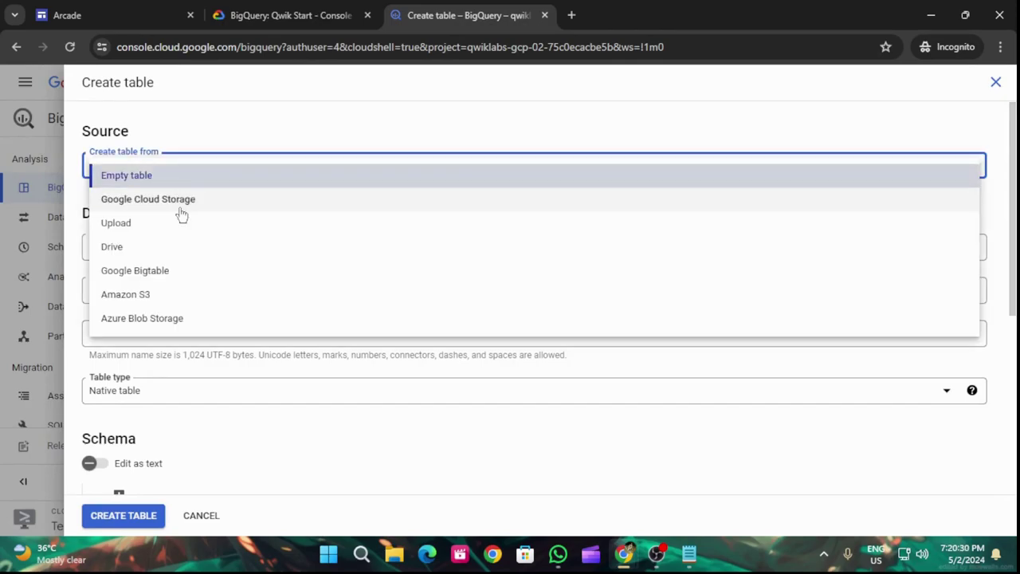
left_click(180, 201)
left_click(284, 8)
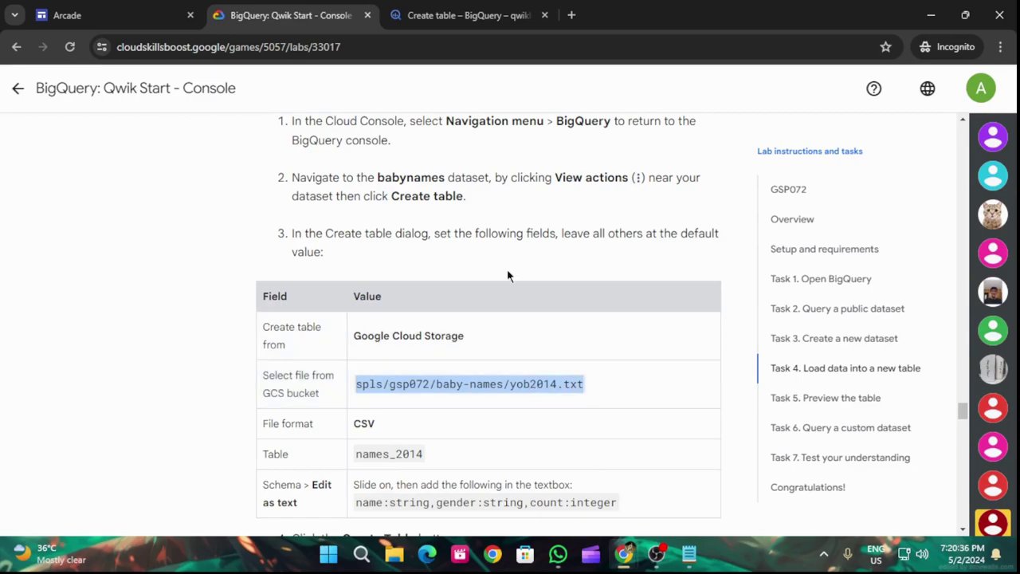
left_click(516, 9)
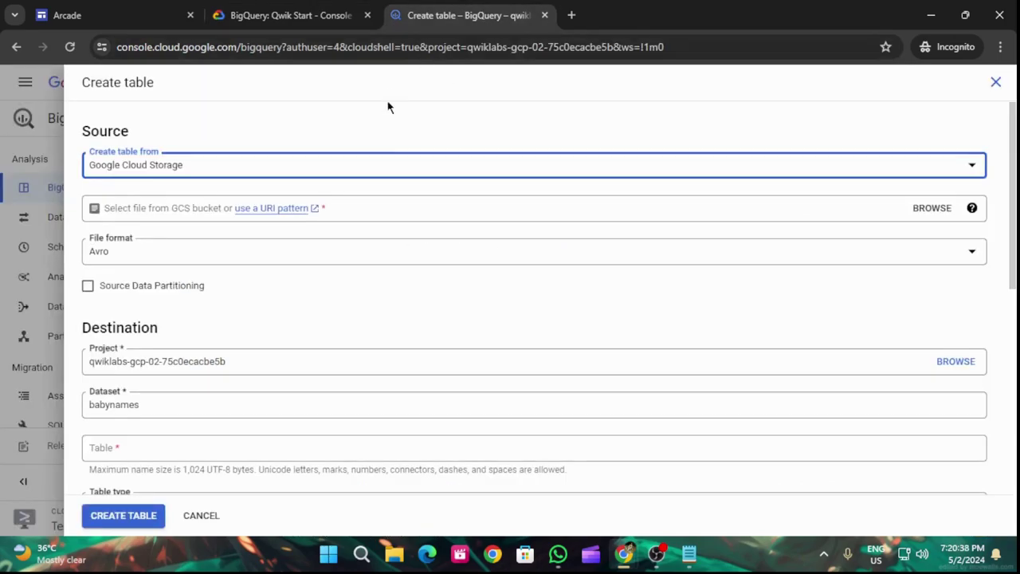
left_click(342, 206)
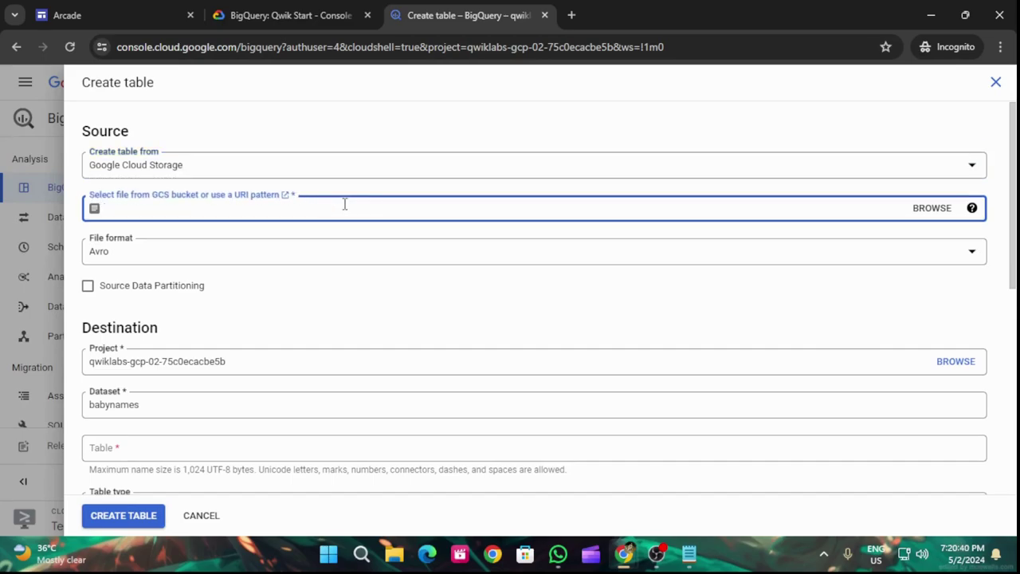
type("spls/gsp072/baby-names/yob2014.txt")
Step: Name the destination table names_2014 as given in the lab instructions and set the source file format to CSV
left_click(321, 11)
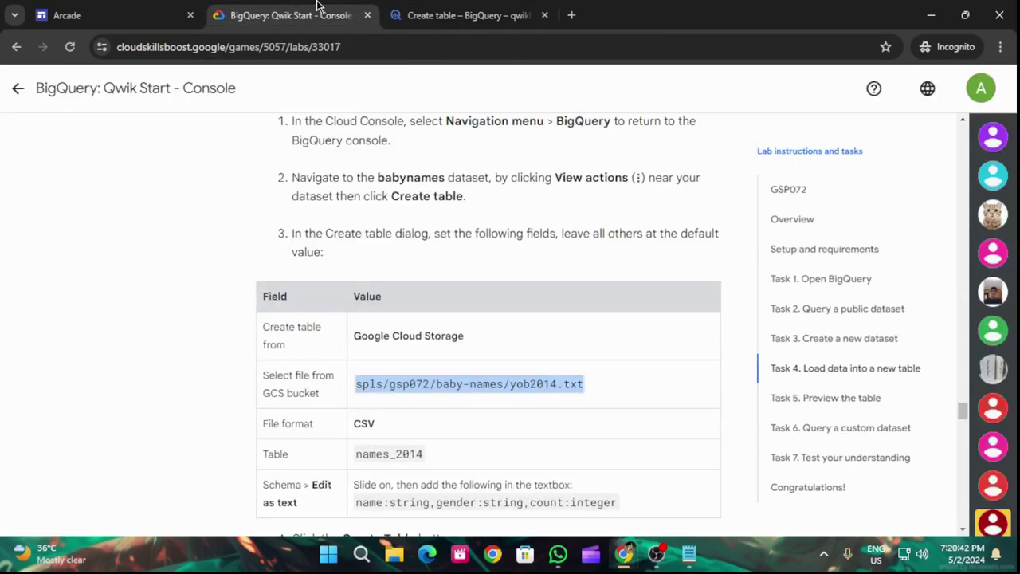
scroll(428, 434, "down", 2)
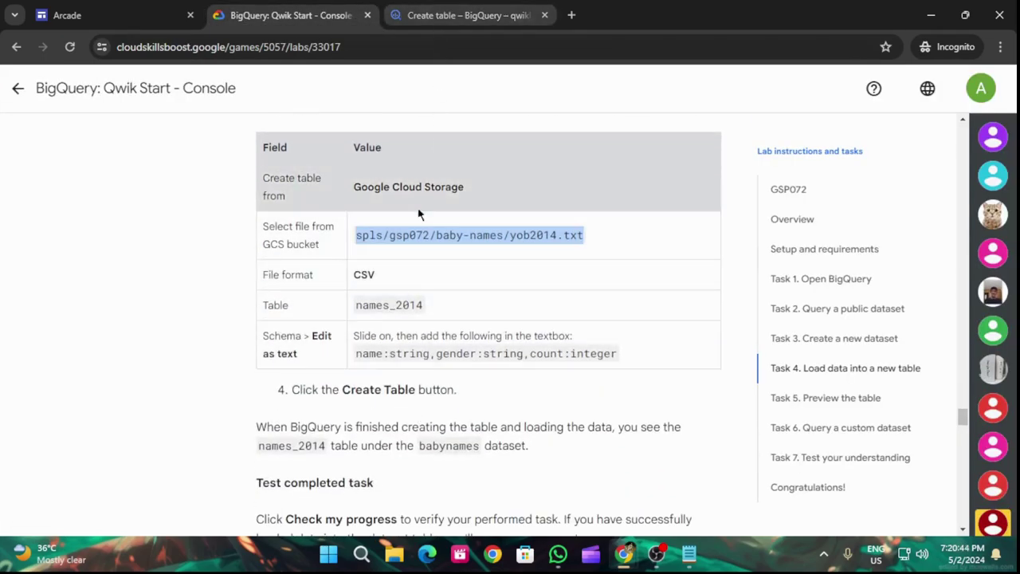
left_click_drag(351, 316, 389, 319)
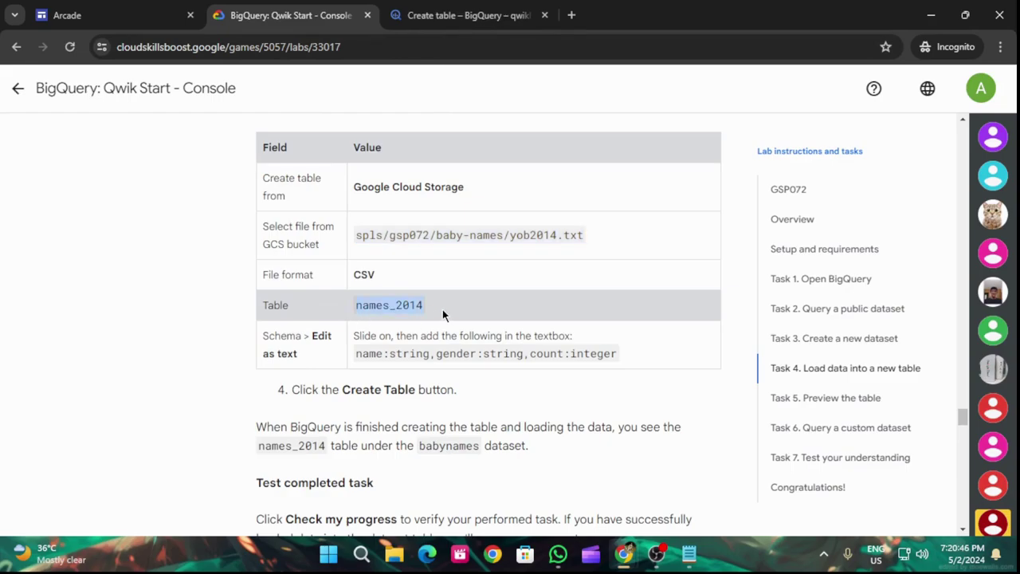
left_click(462, 15)
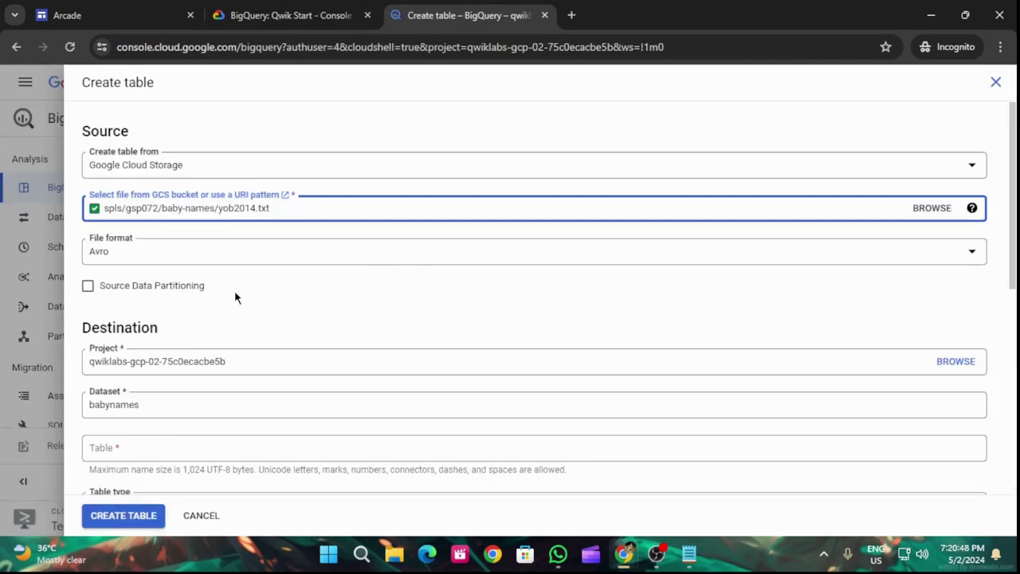
left_click(140, 443)
type("names_2014")
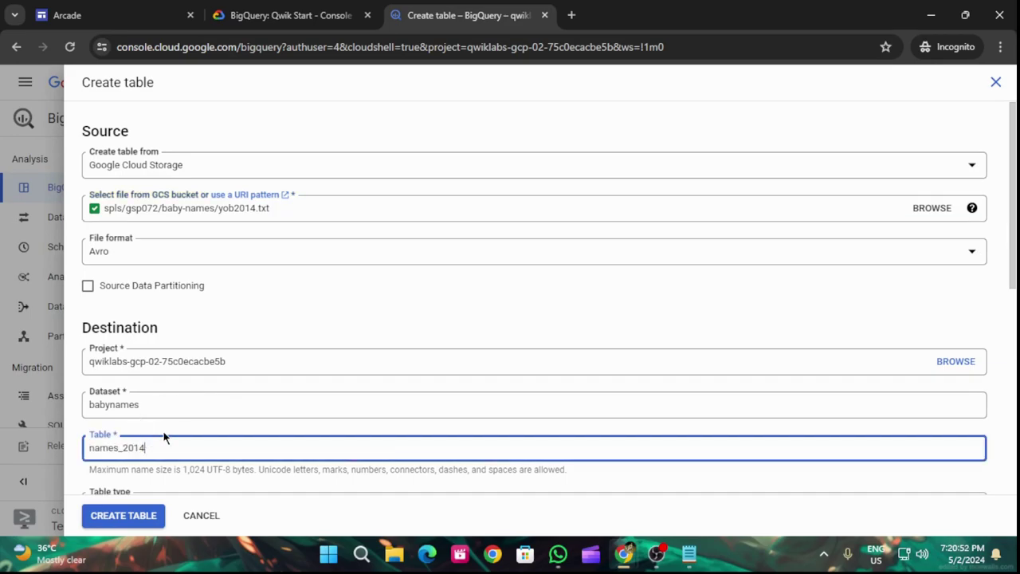
left_click(191, 252)
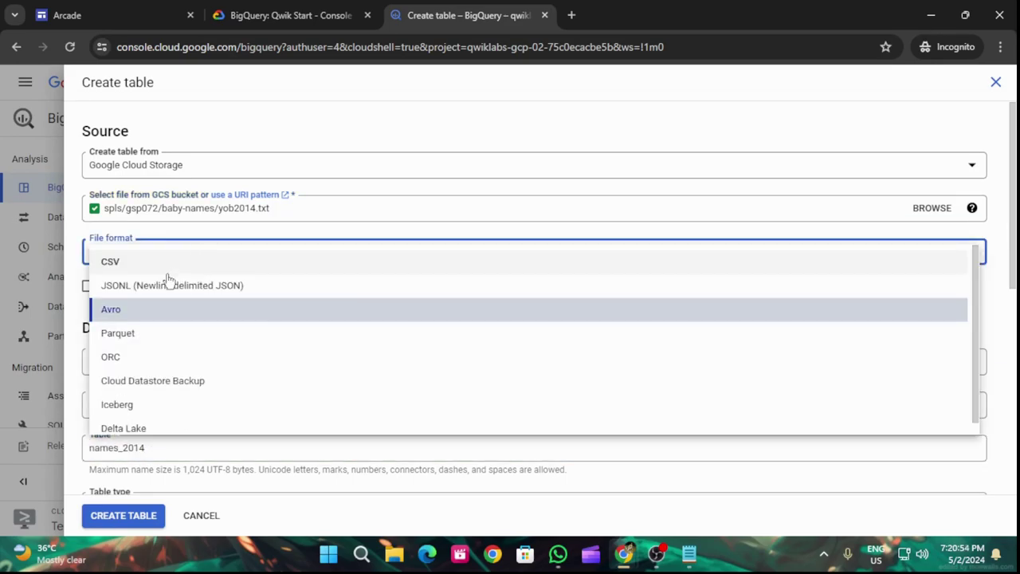
left_click(125, 266)
Step: Check the schema definition in the lab instructions and add a first field to the table schema
left_click(297, 17)
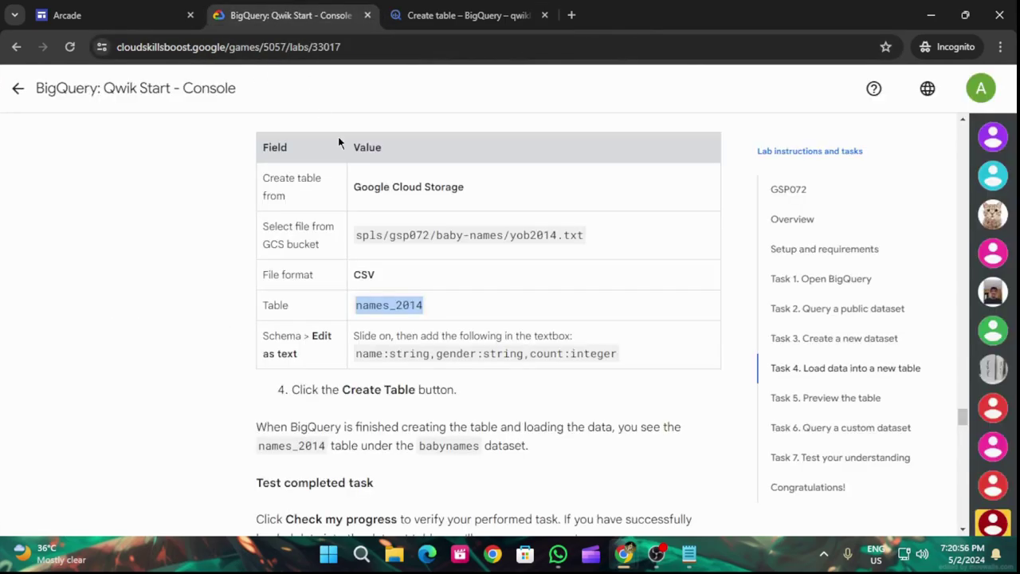
scroll(452, 371, "down", 1)
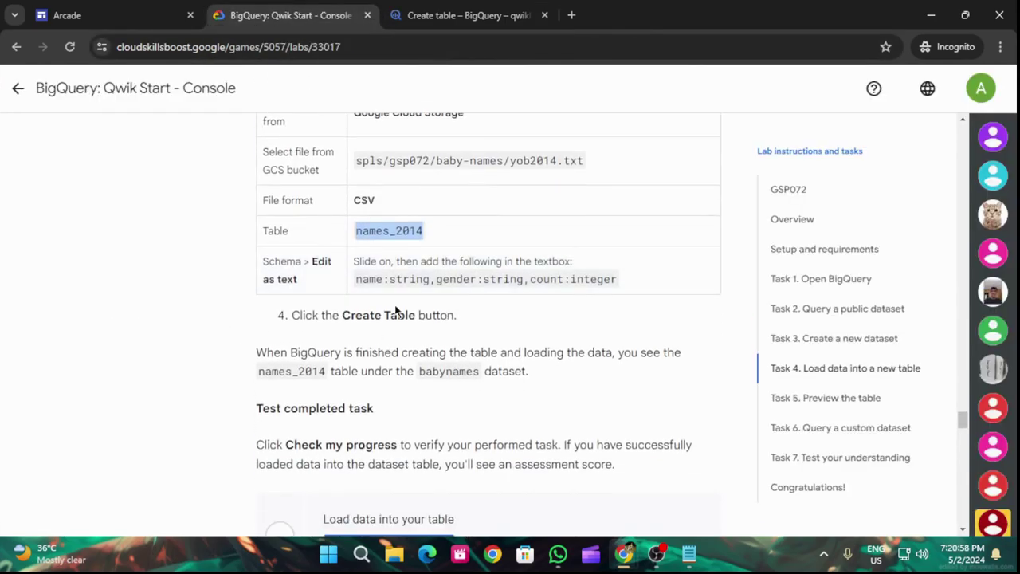
left_click(462, 15)
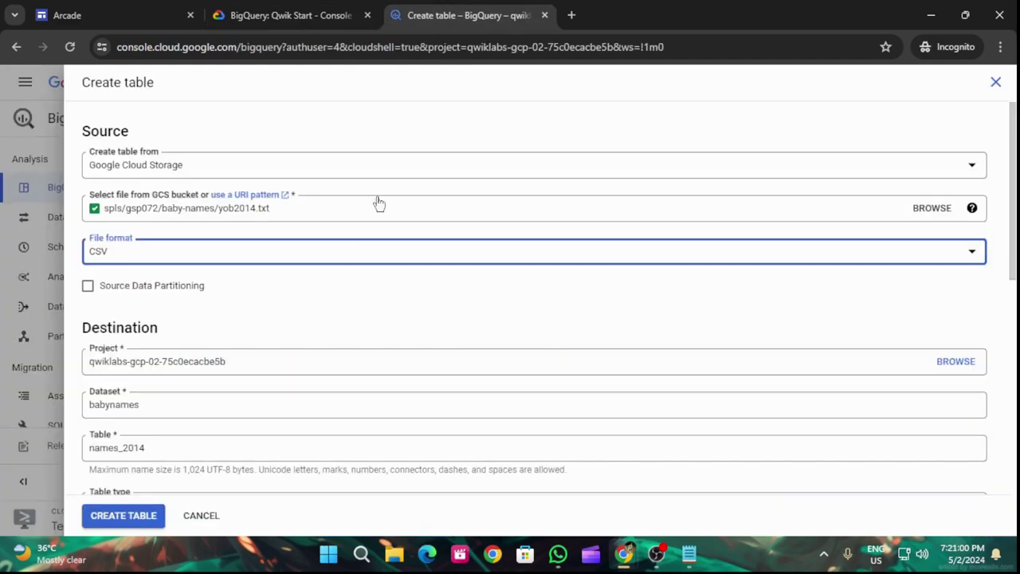
scroll(304, 341, "down", 2)
scroll(305, 341, "down", 1)
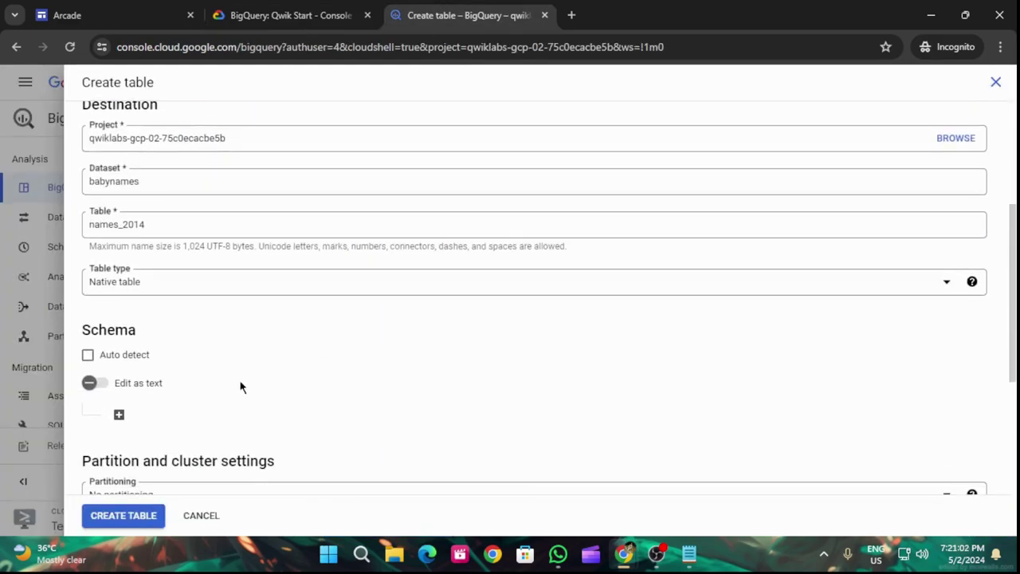
left_click(120, 415)
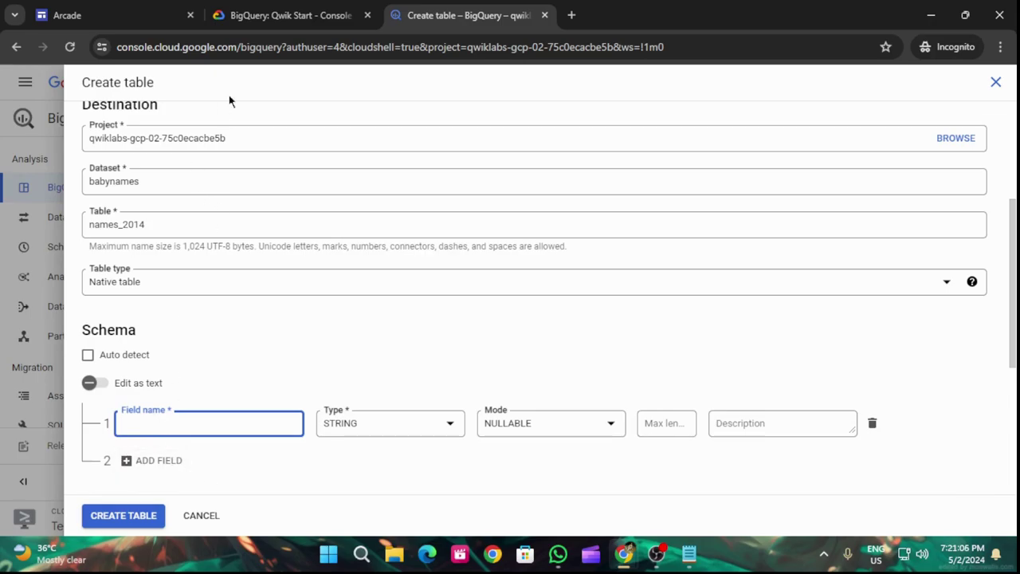
Step: Copy the word string from the lab's schema definition and enter it as the first schema field's name
left_click(301, 18)
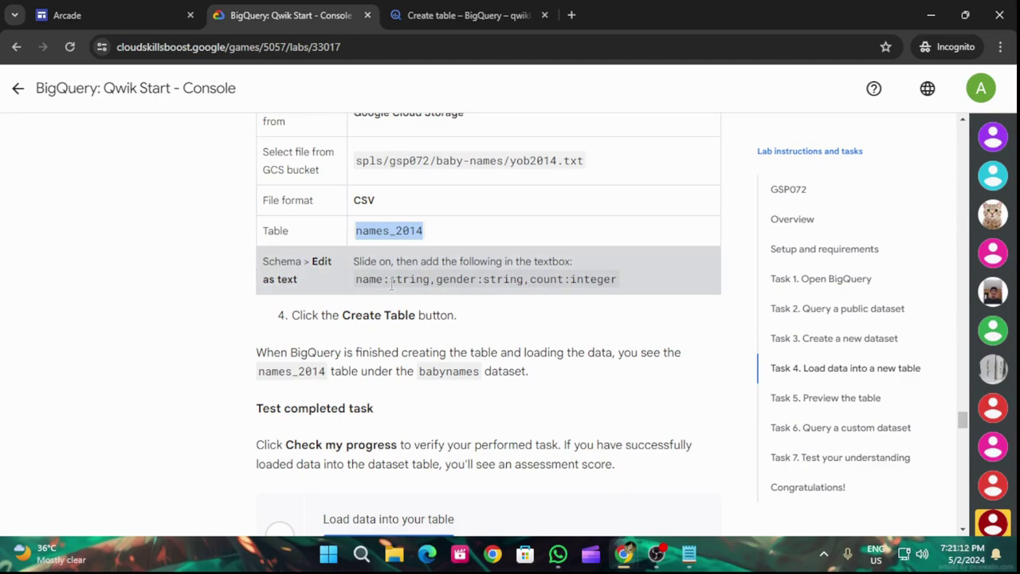
left_click(498, 8)
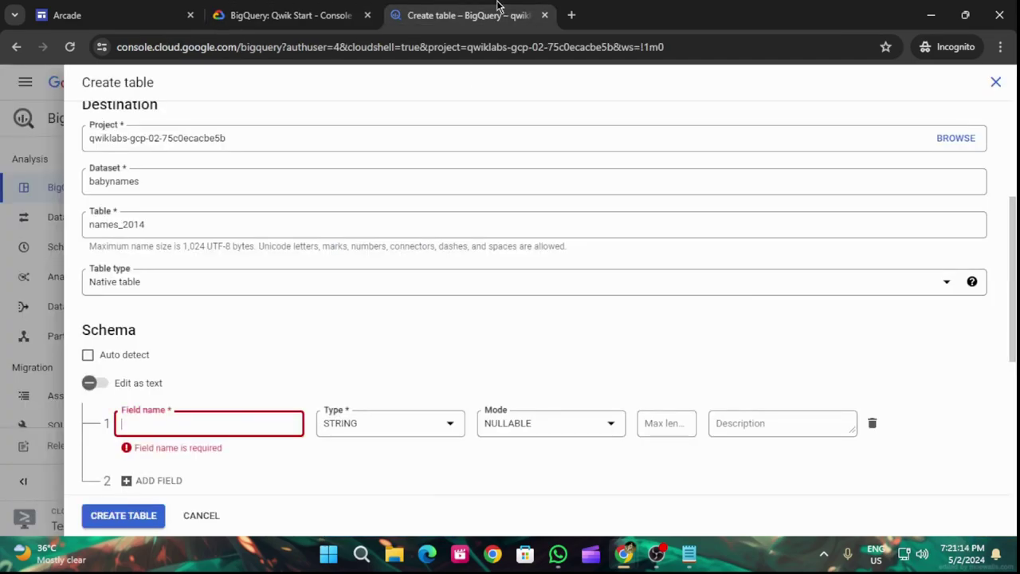
left_click(330, 11)
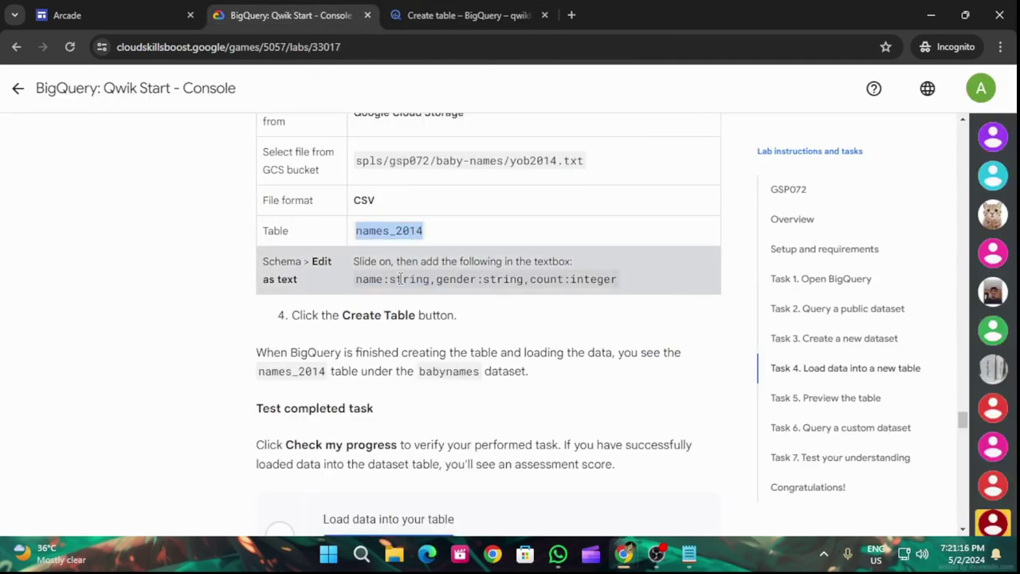
left_click_drag(390, 279, 431, 280)
key("ctrl+c")
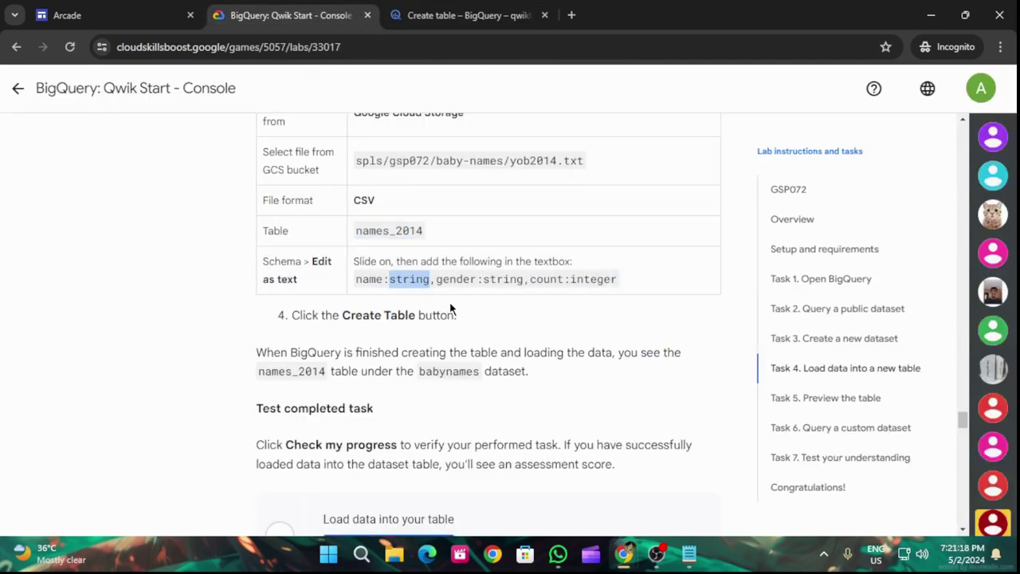
left_click(526, 14)
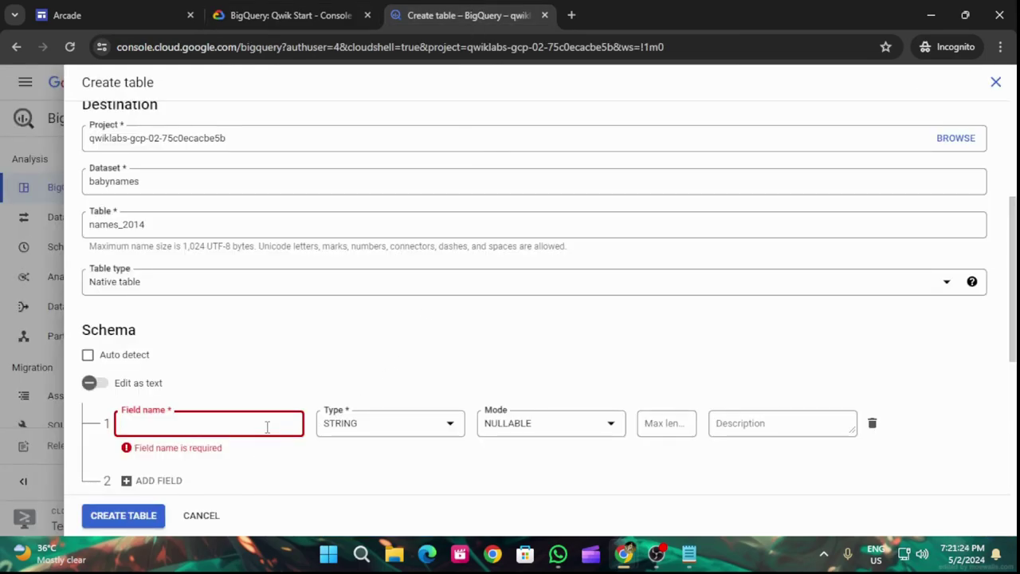
key("ctrl+v")
left_click(646, 426)
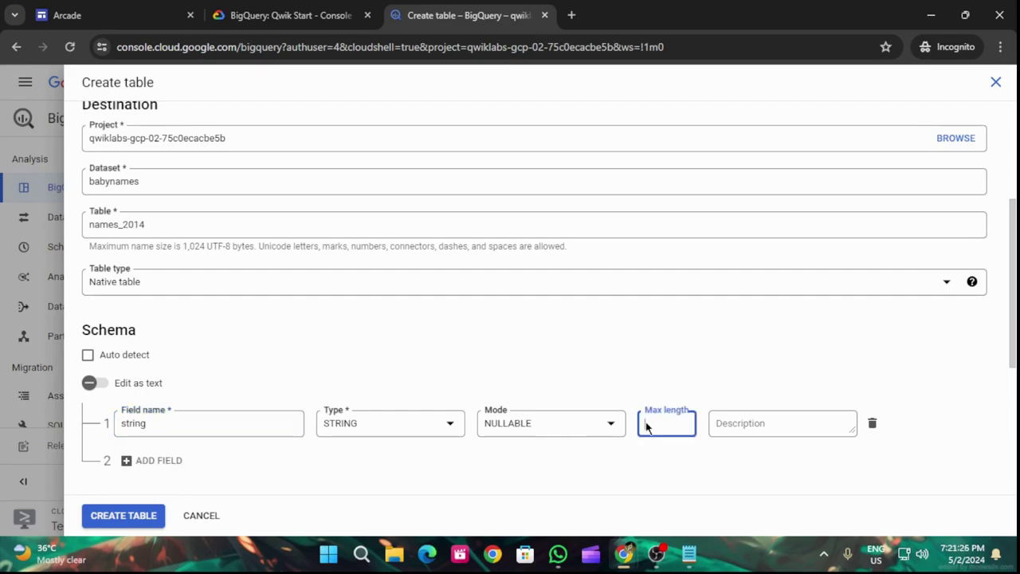
Step: Recheck the schema definition in the lab instructions and rename the first schema field to name
left_click(317, 8)
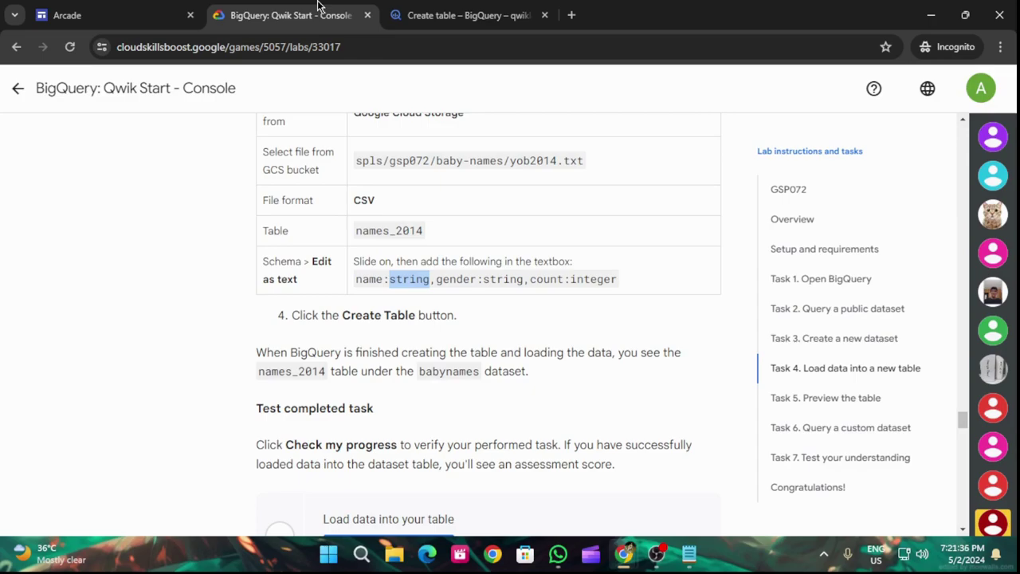
scroll(387, 199, "down", 2)
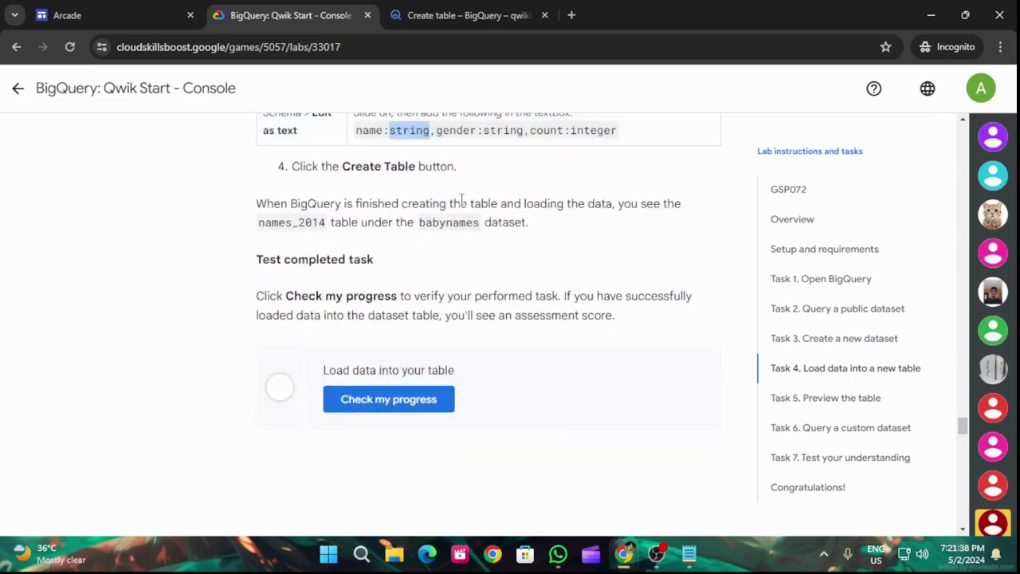
scroll(505, 189, "up", 1)
left_click(474, 16)
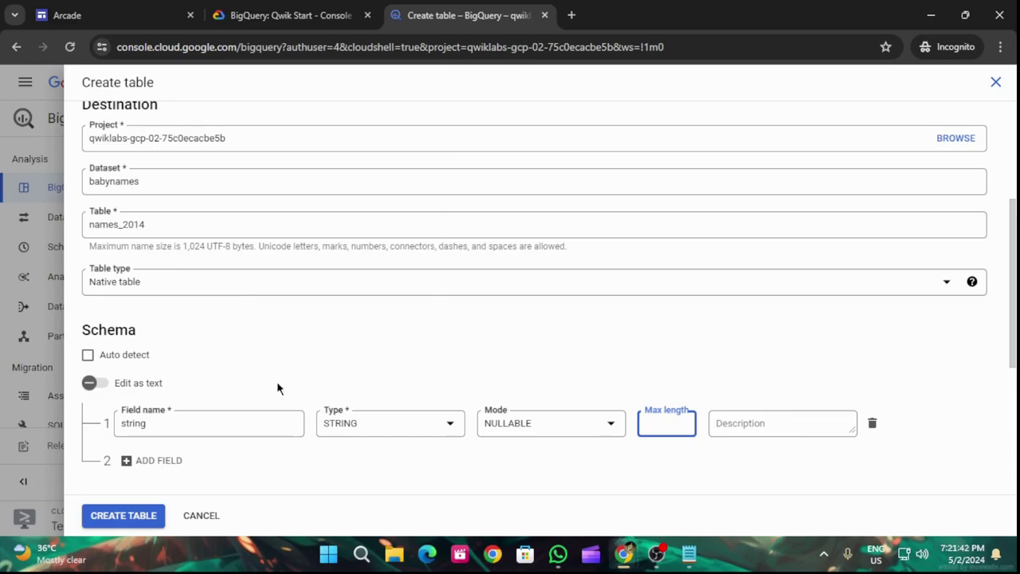
left_click(226, 420)
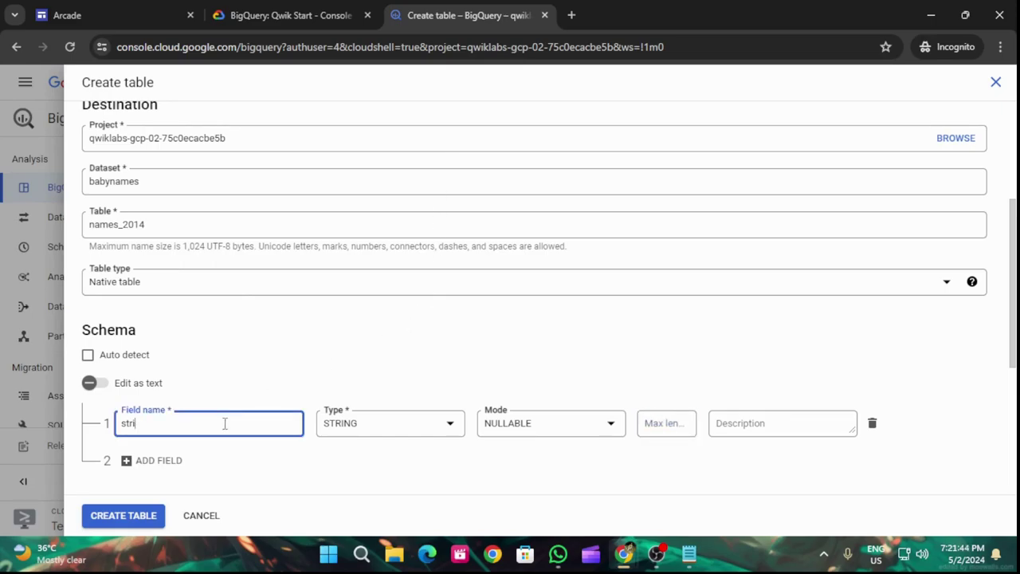
key("BackSpace")
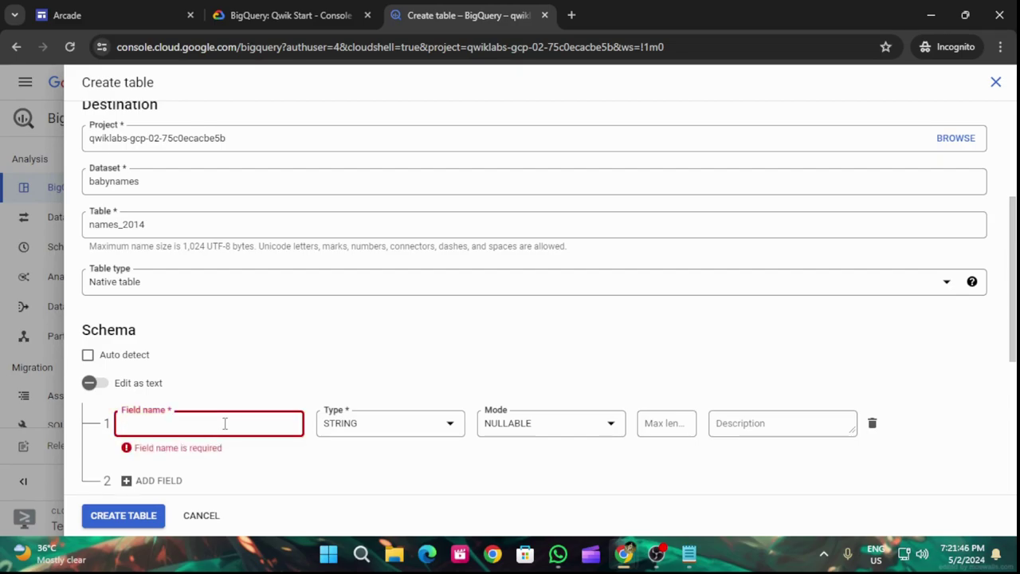
type("na")
type("e")
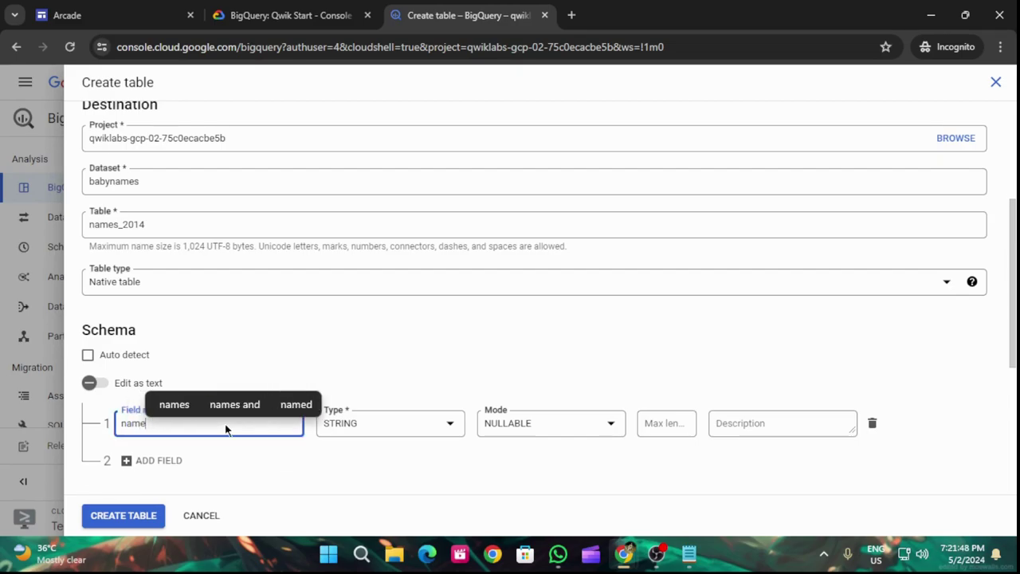
Step: Check the second column in the lab's schema definition and add a second schema field named gender
left_click(249, 16)
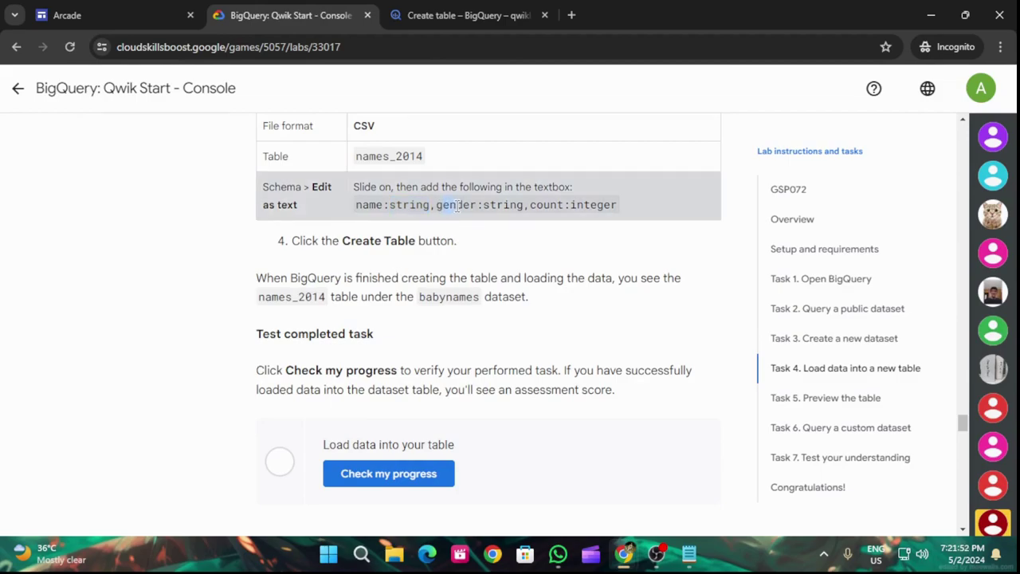
left_click_drag(456, 204, 477, 205)
left_click(512, 12)
scroll(220, 378, "down", 3)
scroll(220, 378, "down", 1)
left_click(131, 311)
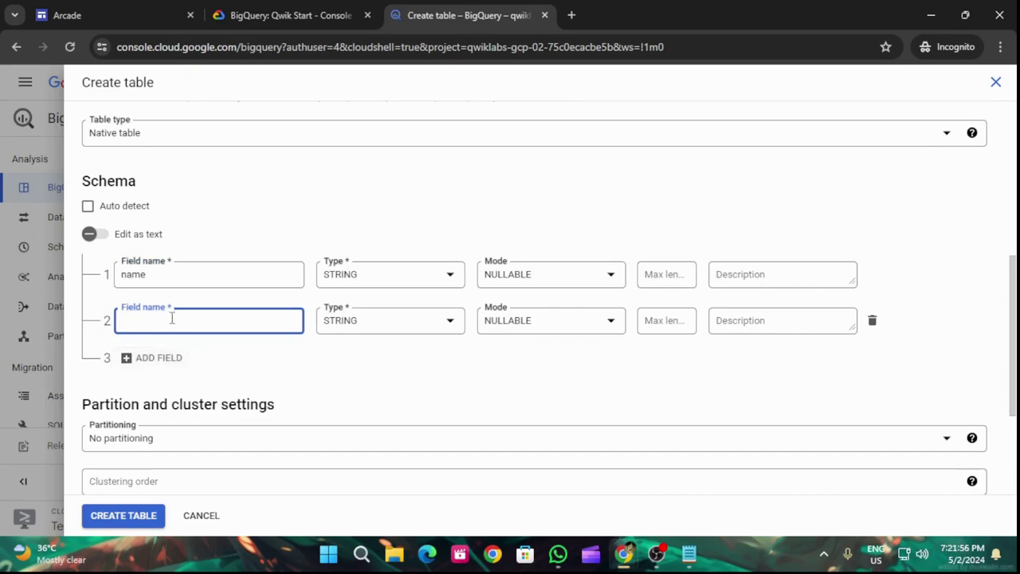
type("gender")
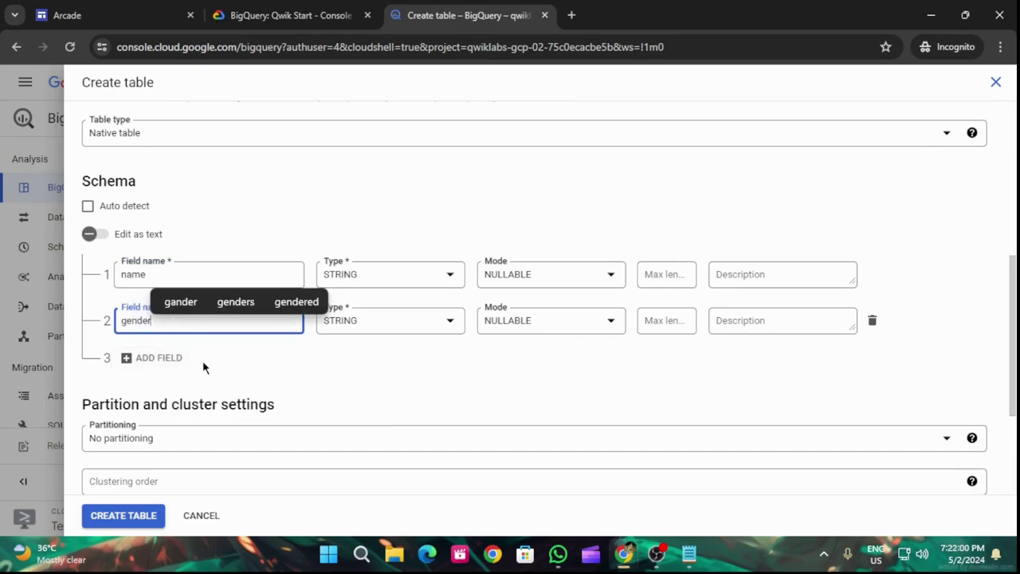
Step: Add a third schema field named count and set its type to INTEGER, as given in the lab's schema definition
left_click(183, 360)
type("co")
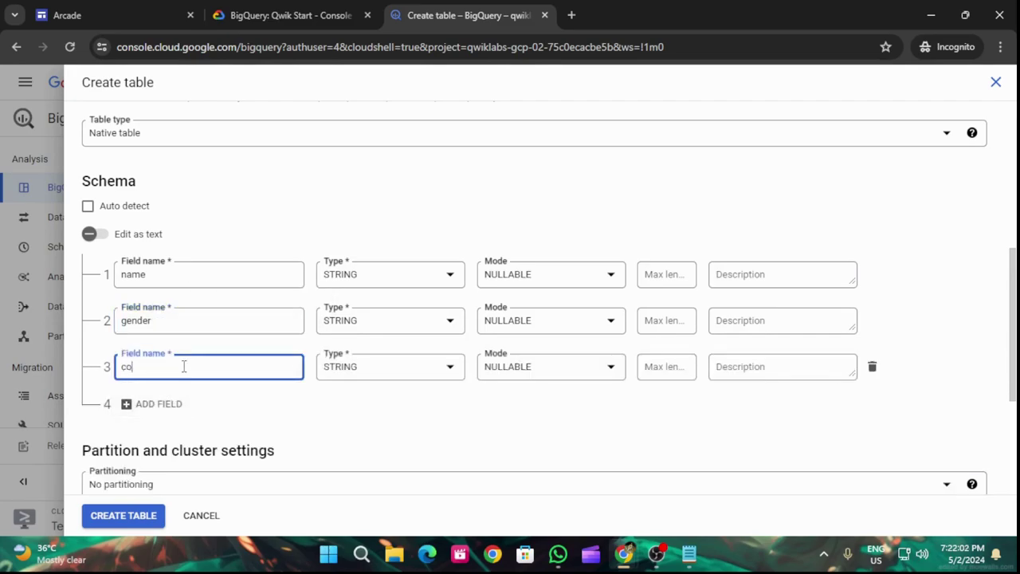
type("unt")
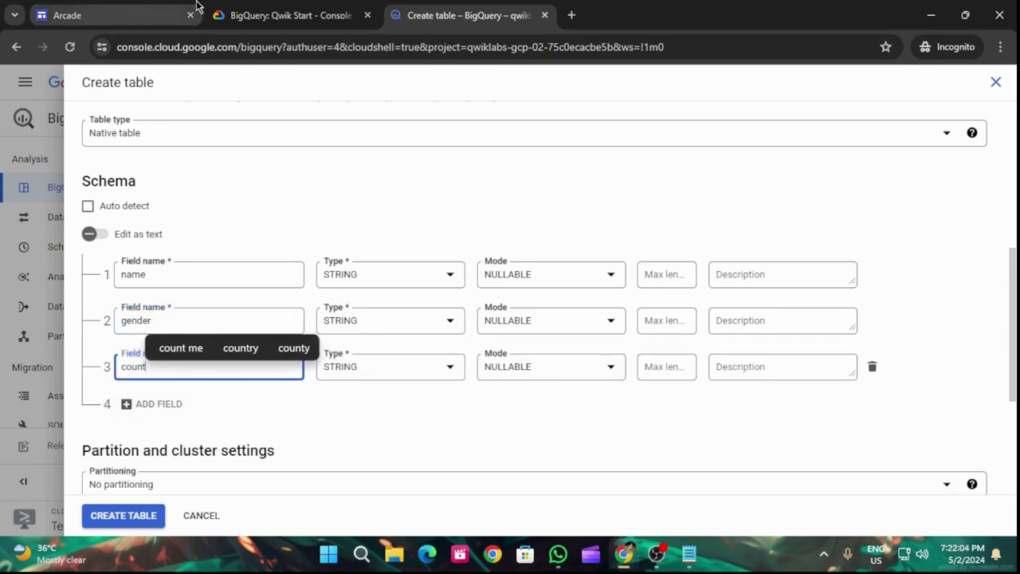
left_click(267, 9)
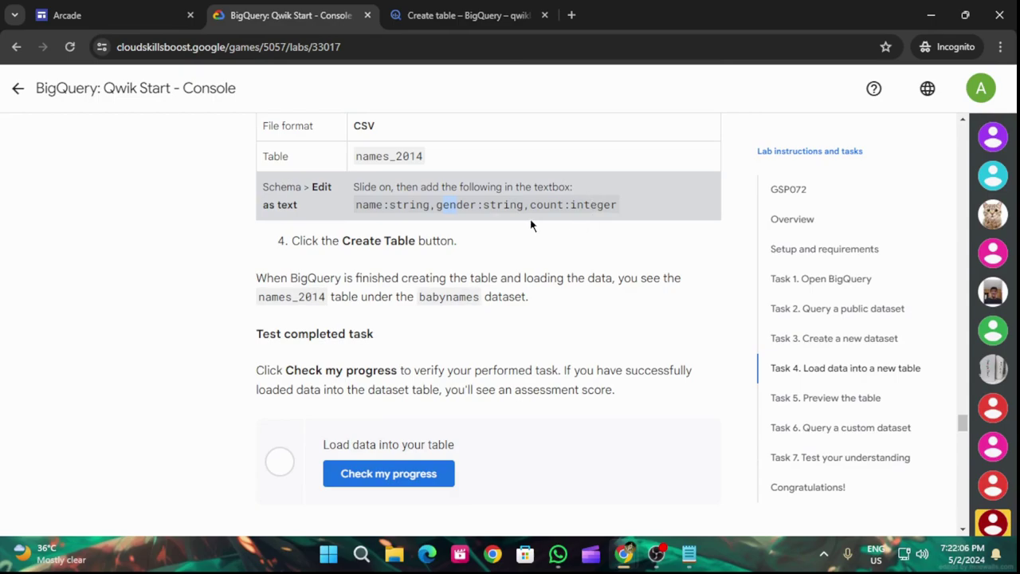
left_click(461, 15)
left_click(408, 365)
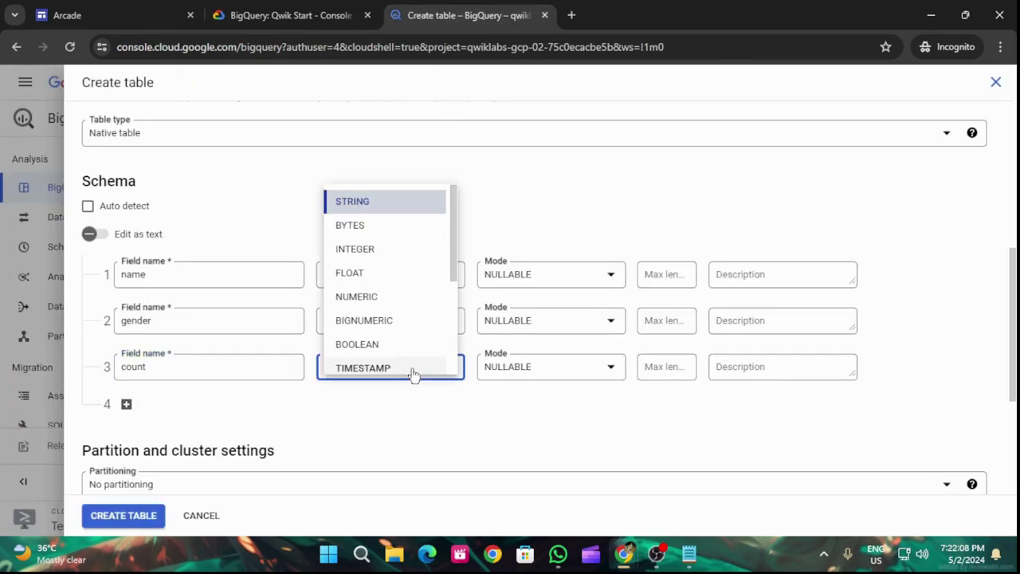
left_click(372, 248)
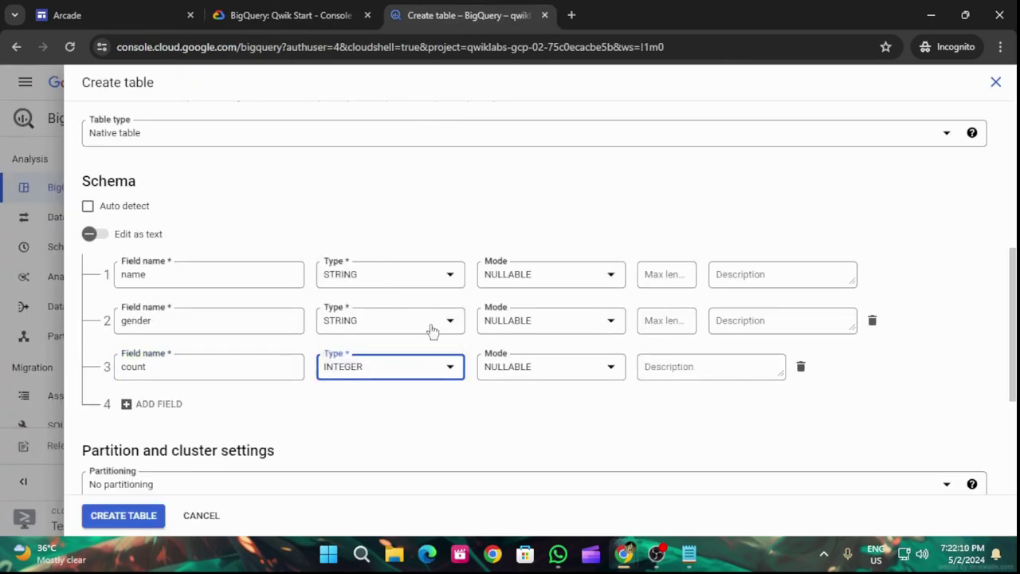
Step: Create the names_2014 table and check the lab progress for loading data into the table
left_click(336, 8)
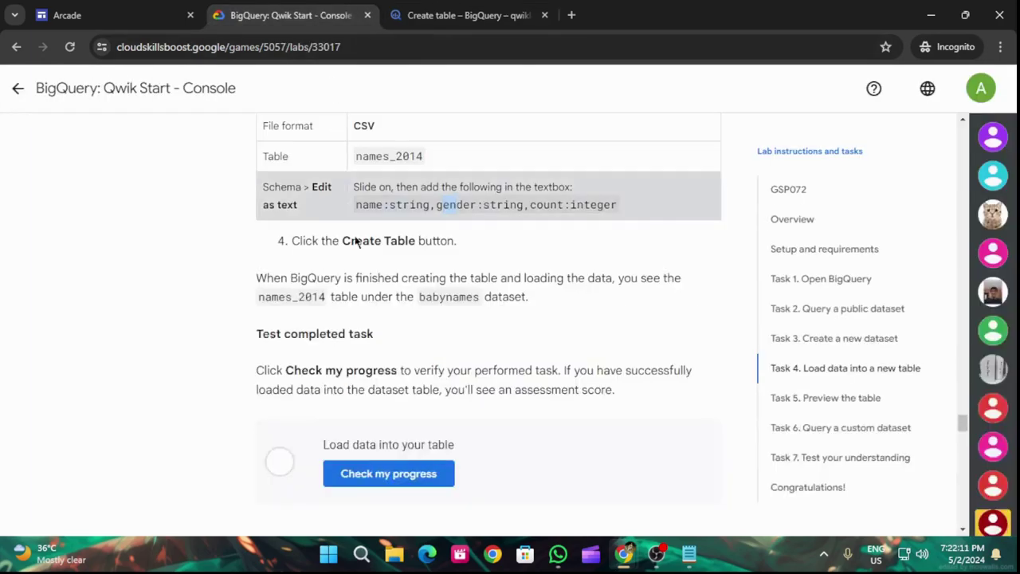
left_click(444, 27)
scroll(234, 371, "down", 2)
left_click(136, 513)
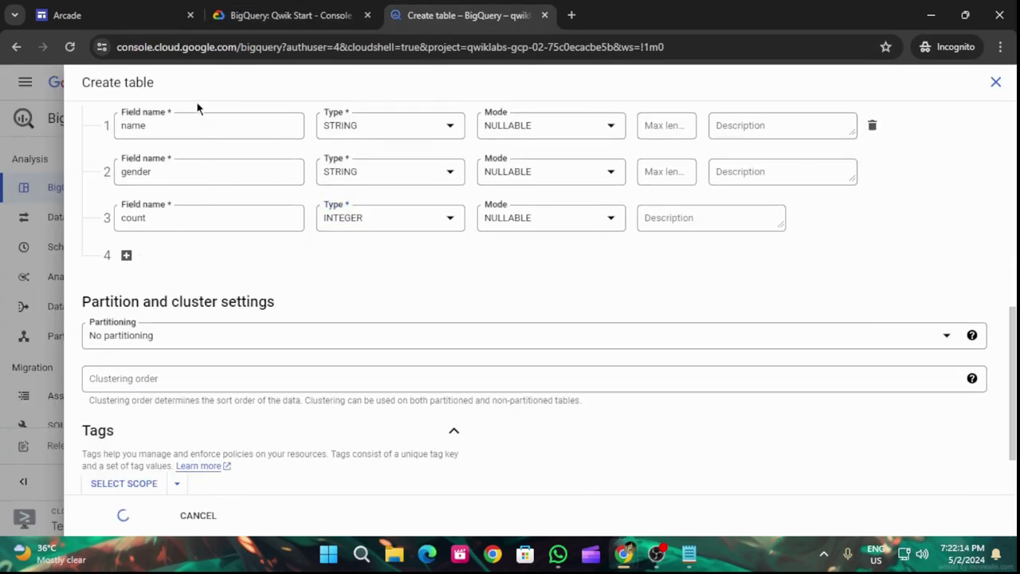
left_click(259, 8)
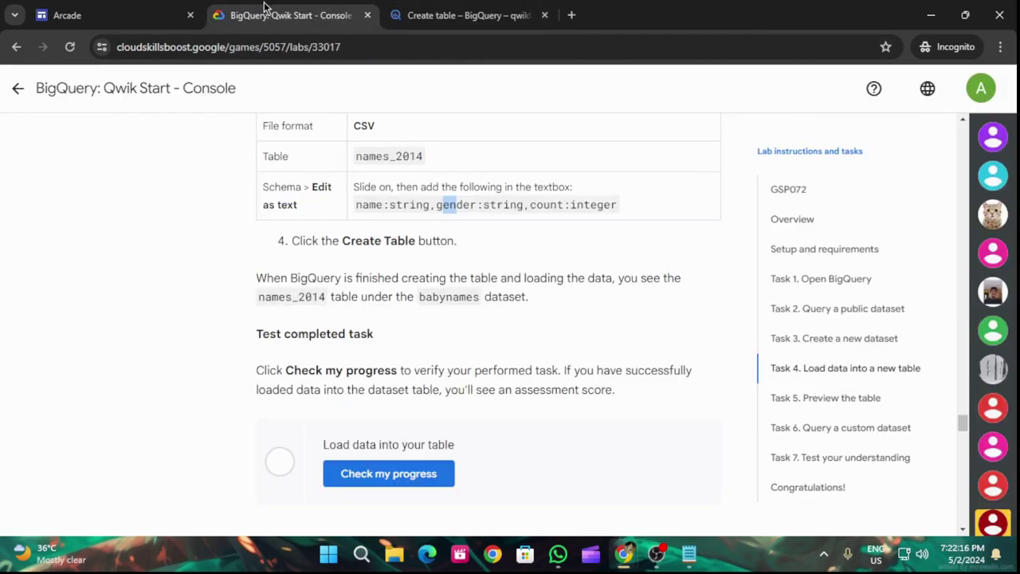
left_click(404, 472)
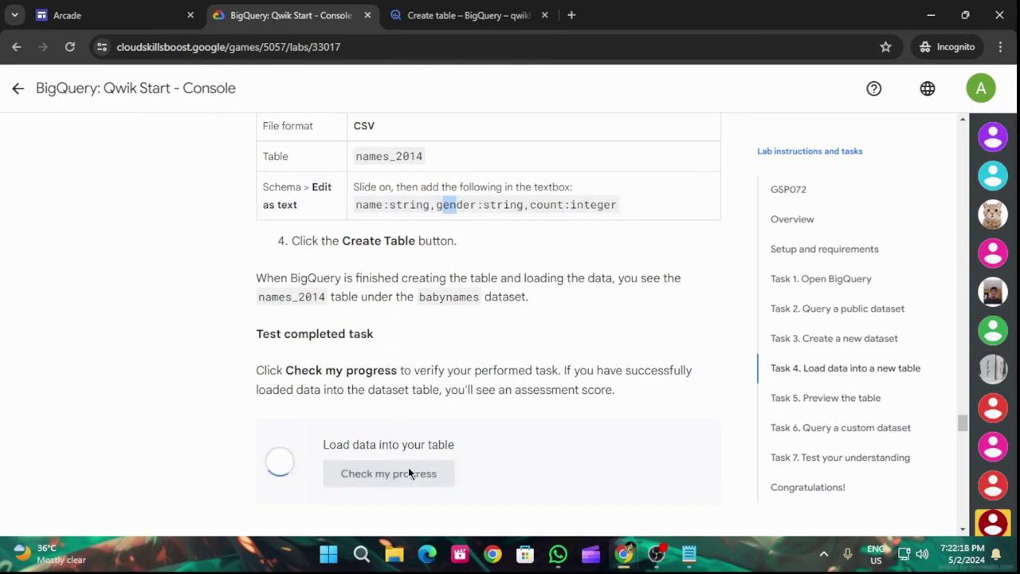
Step: Copy the Task 6 query on babynames.names_2014 from the lab instructions and run it in a new BigQuery query
scroll(430, 410, "down", 8)
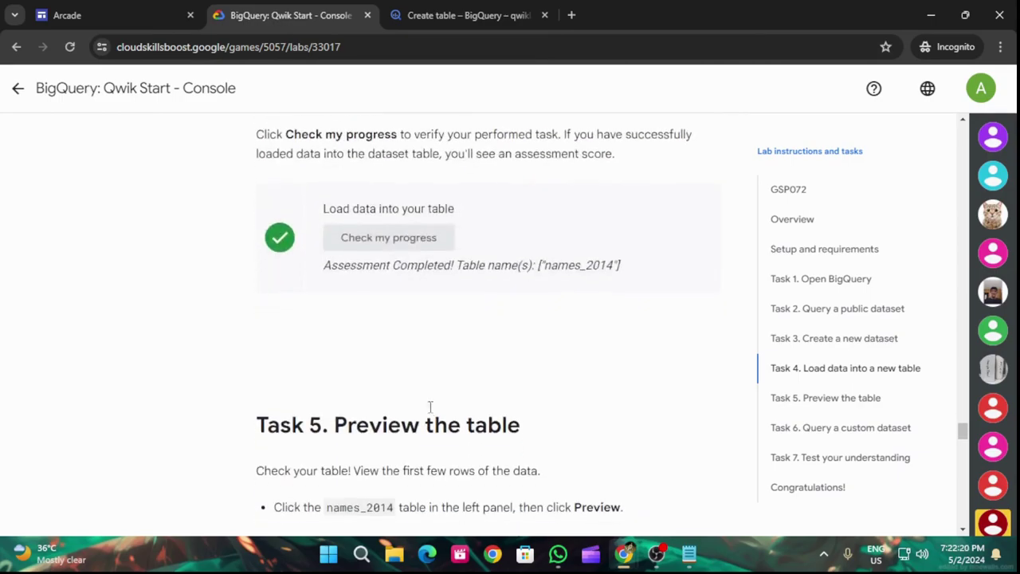
scroll(448, 381, "down", 4)
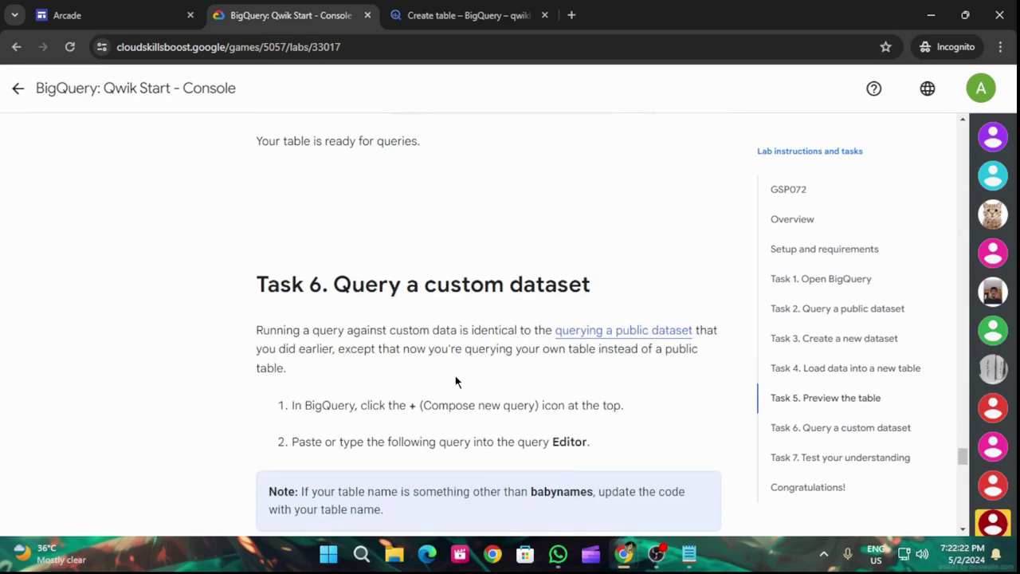
scroll(456, 381, "down", 8)
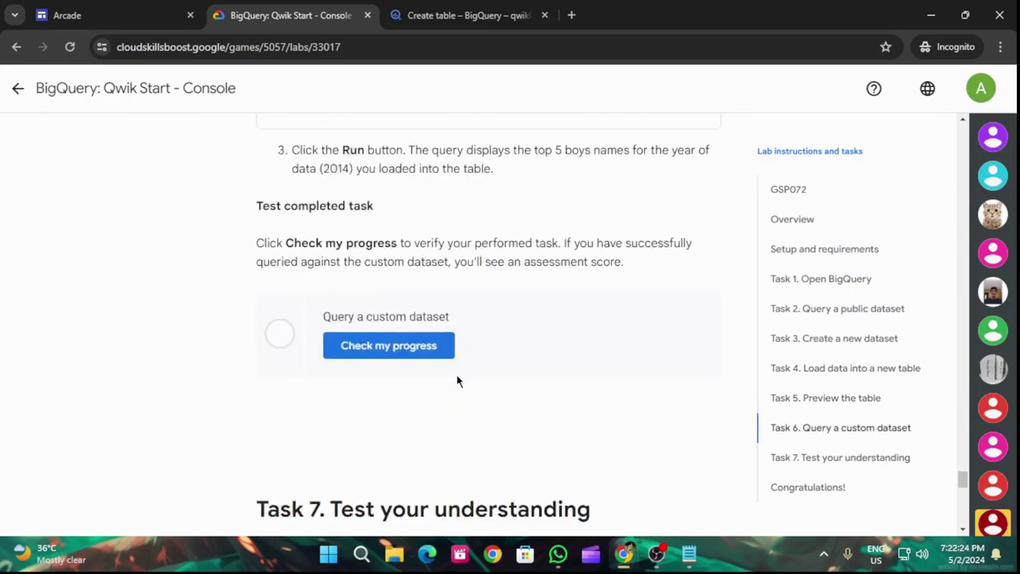
scroll(459, 381, "up", 6)
left_click(696, 424)
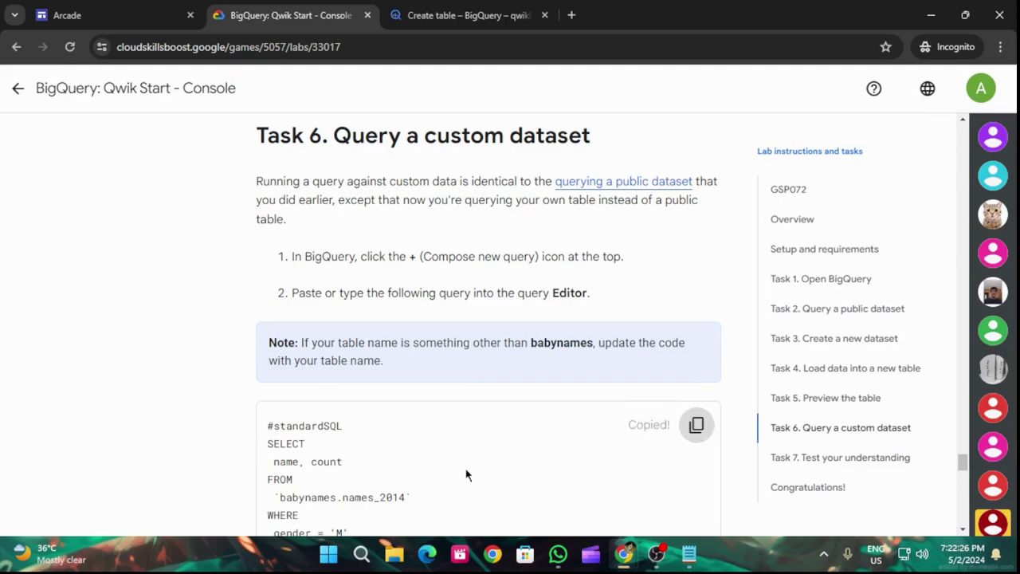
left_click(486, 15)
left_click(726, 160)
key("ctrl+v")
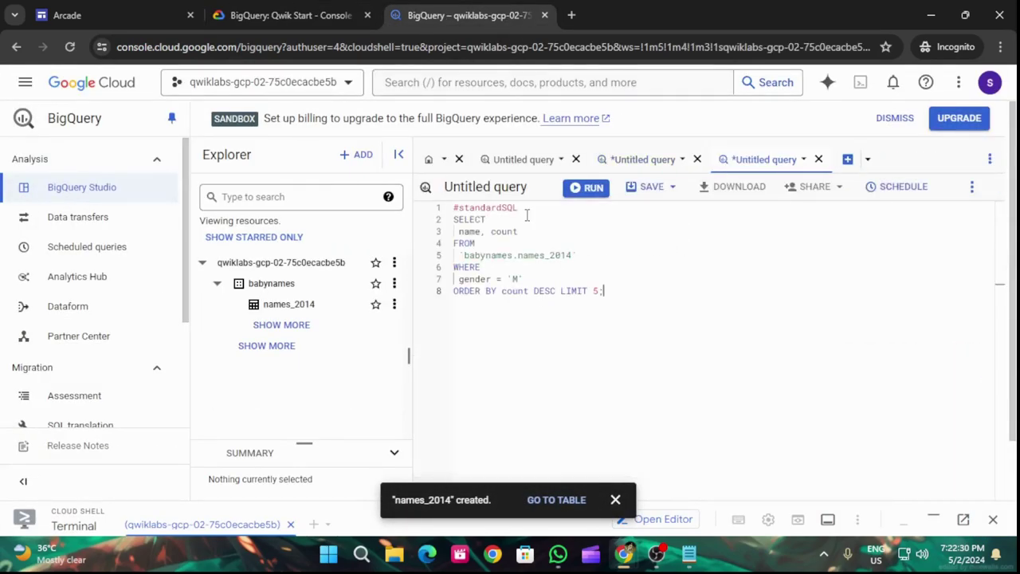
left_click(578, 188)
Step: Check the lab progress for the Query a custom dataset task
left_click(290, 15)
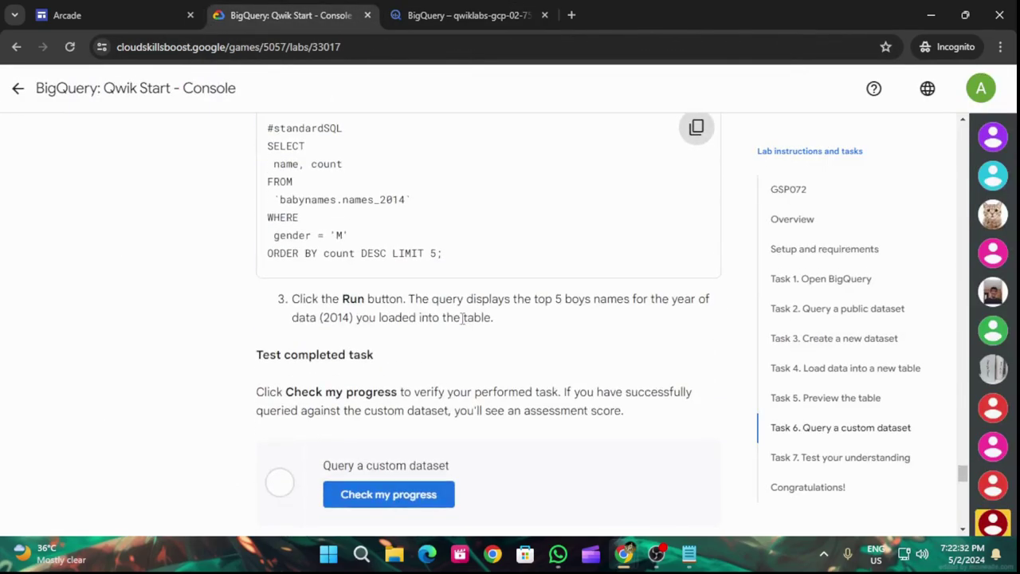
scroll(380, 301, "down", 6)
left_click(389, 275)
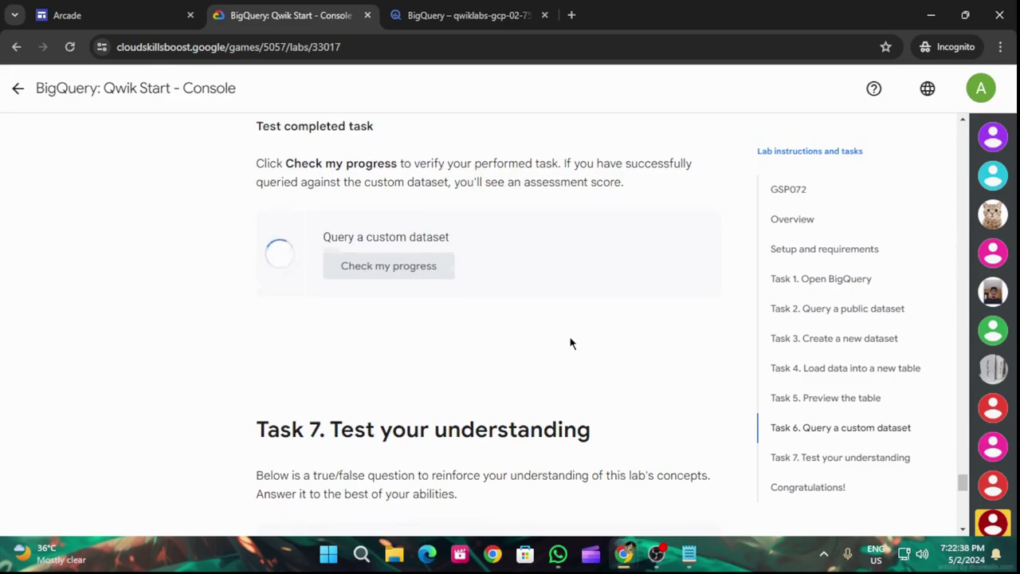
scroll(571, 333, "down", 4)
scroll(576, 330, "up", 4)
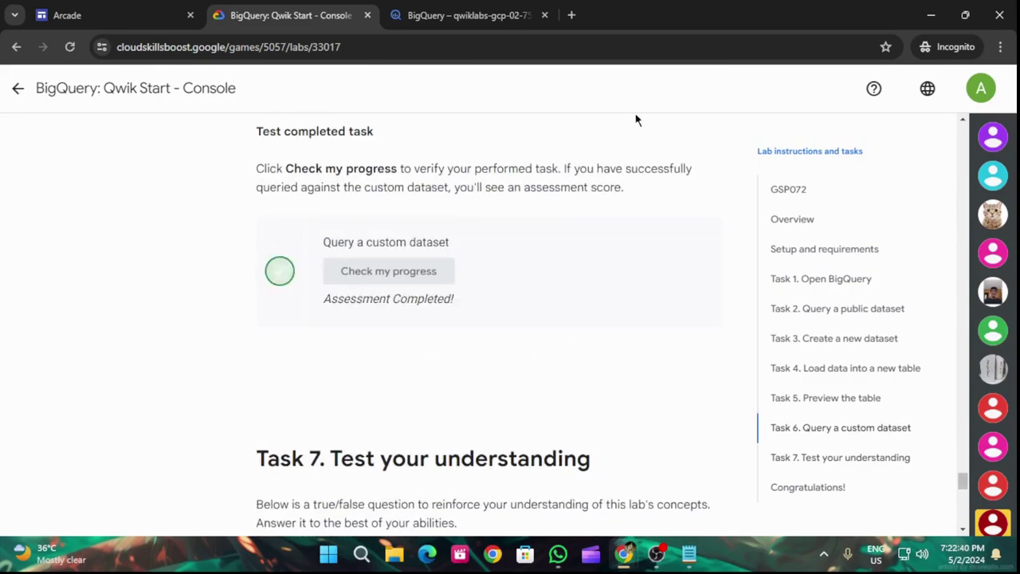
Step: Answer True to the Task 7 question about BigQuery being a fully-managed enterprise data warehouse
scroll(467, 419, "down", 4)
left_click(369, 334)
scroll(419, 371, "down", 5)
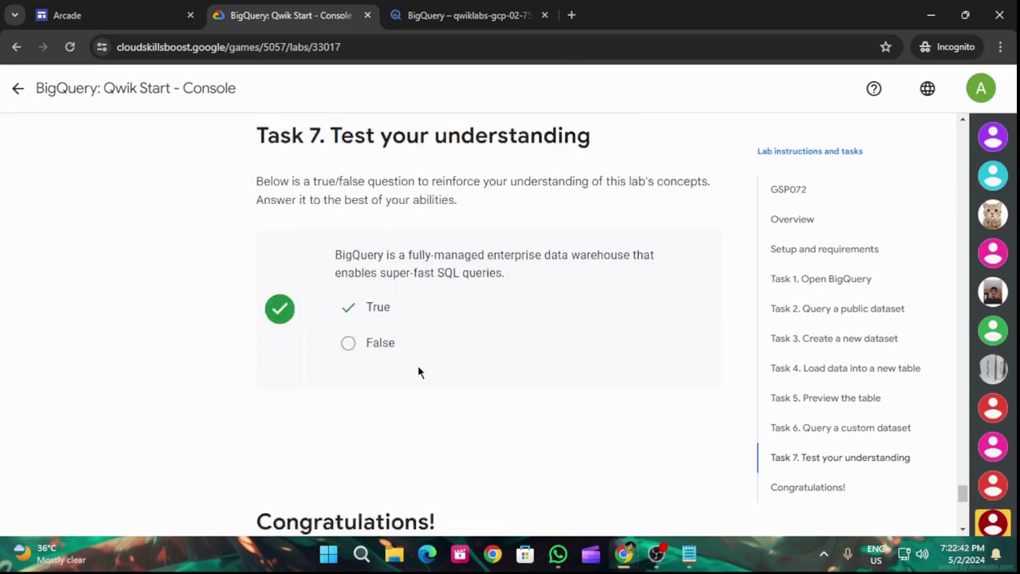
Step: End the lab, confirming the prompt, and rate it three stars in the satisfaction survey
scroll(164, 337, "up", 10)
scroll(231, 227, "up", 10)
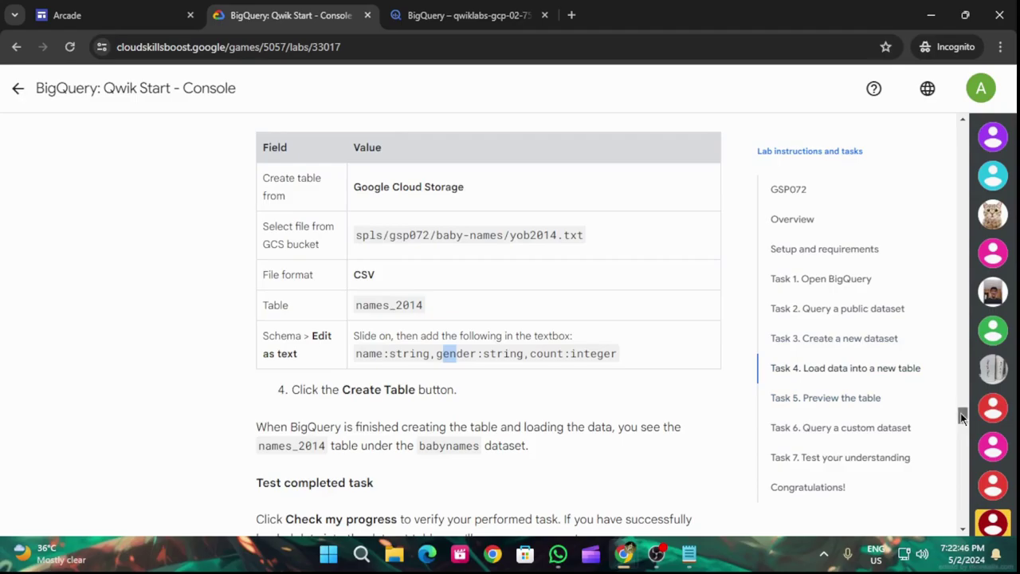
scroll(962, 418, "up", 15)
left_click(51, 171)
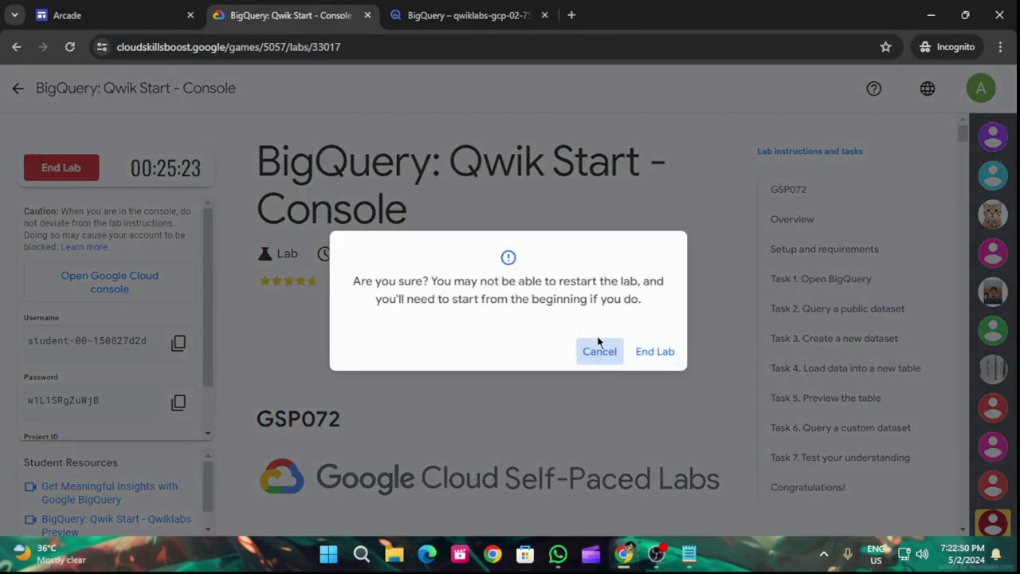
left_click(650, 354)
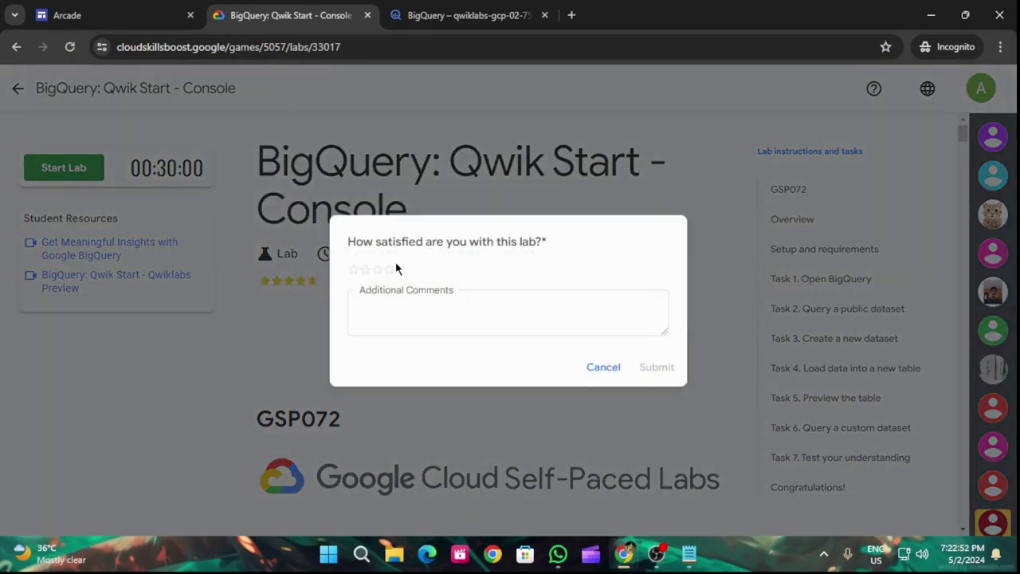
left_click(378, 271)
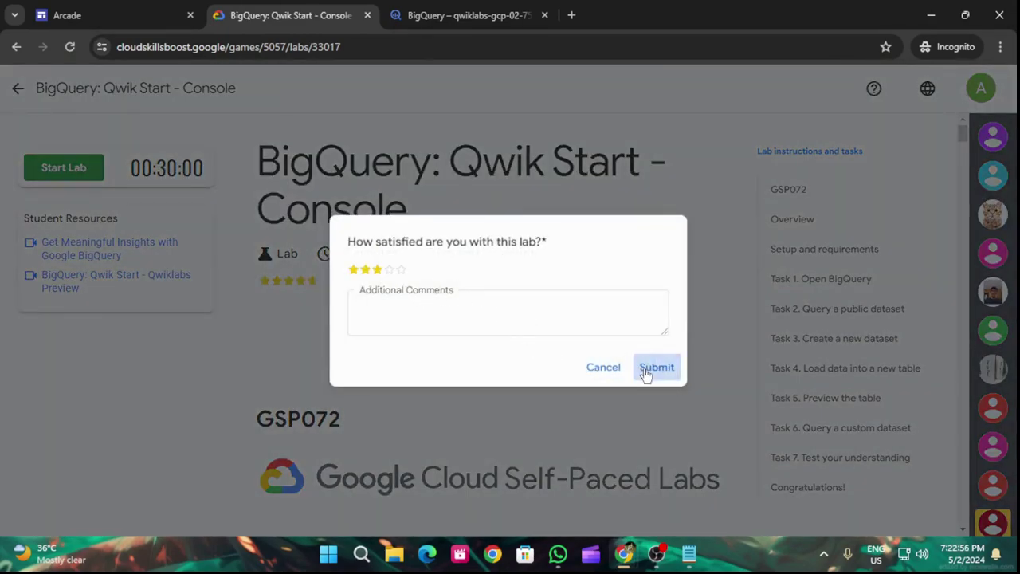